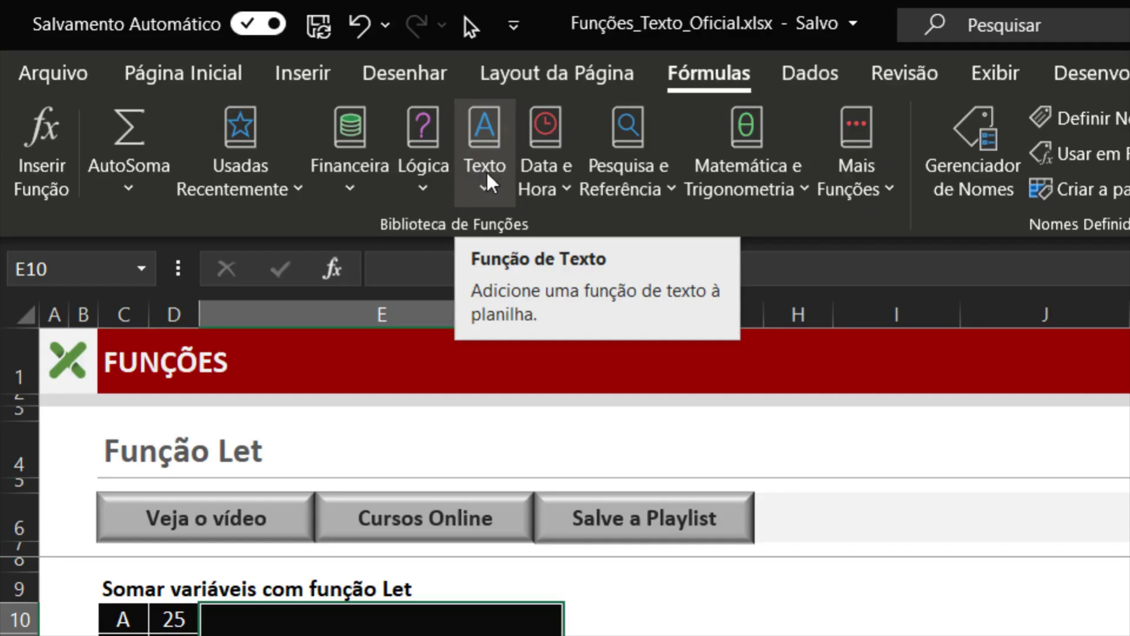
# Step: Look up the LET function's description among the text functions, and examine the A–D variable table beside cell E10
pyautogui.click(487, 183)
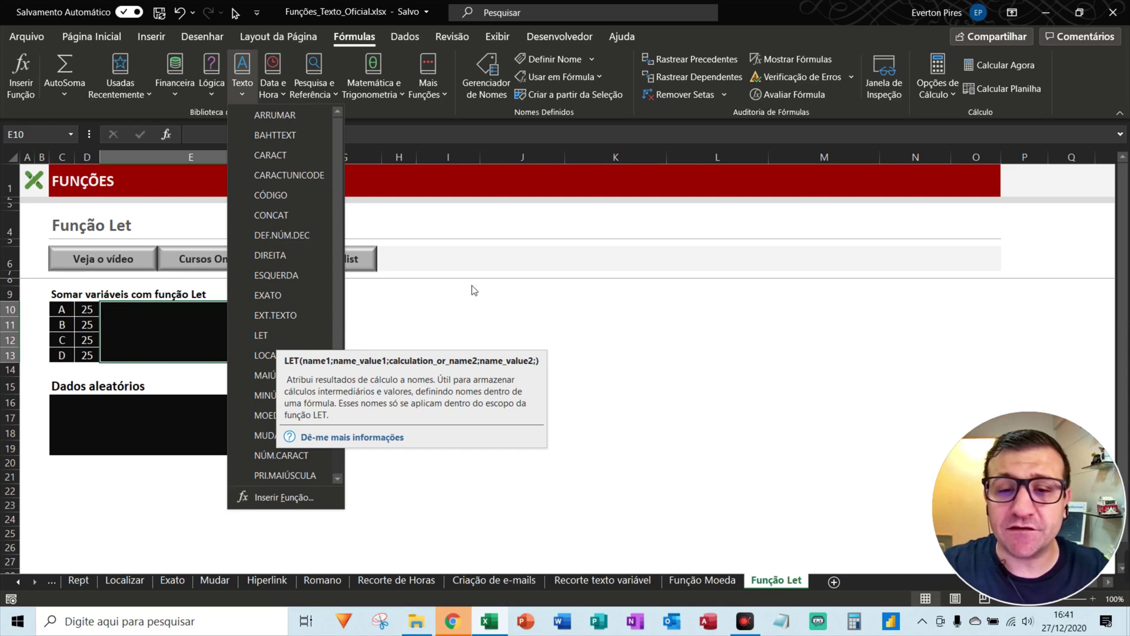
pyautogui.press('Escape')
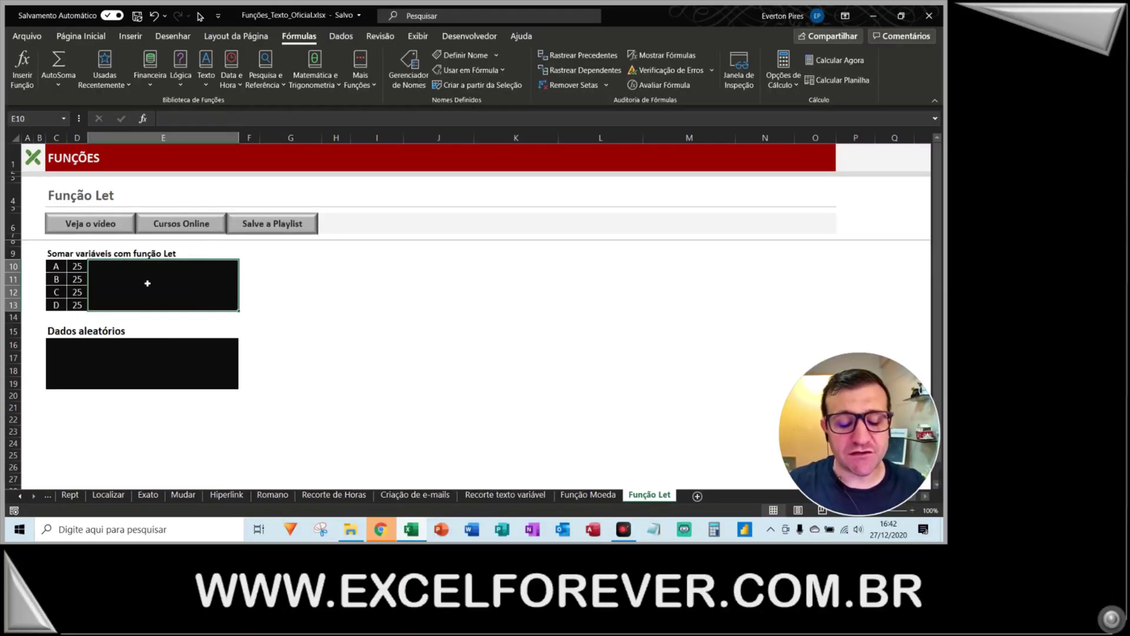
pyautogui.press('F5')
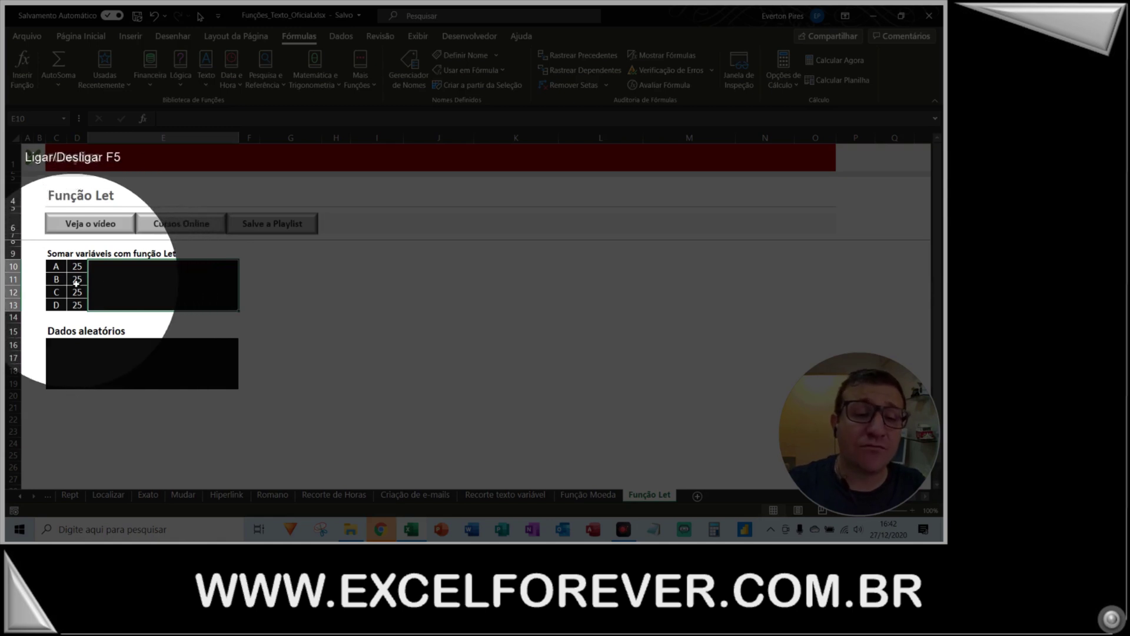
pyautogui.press('F5')
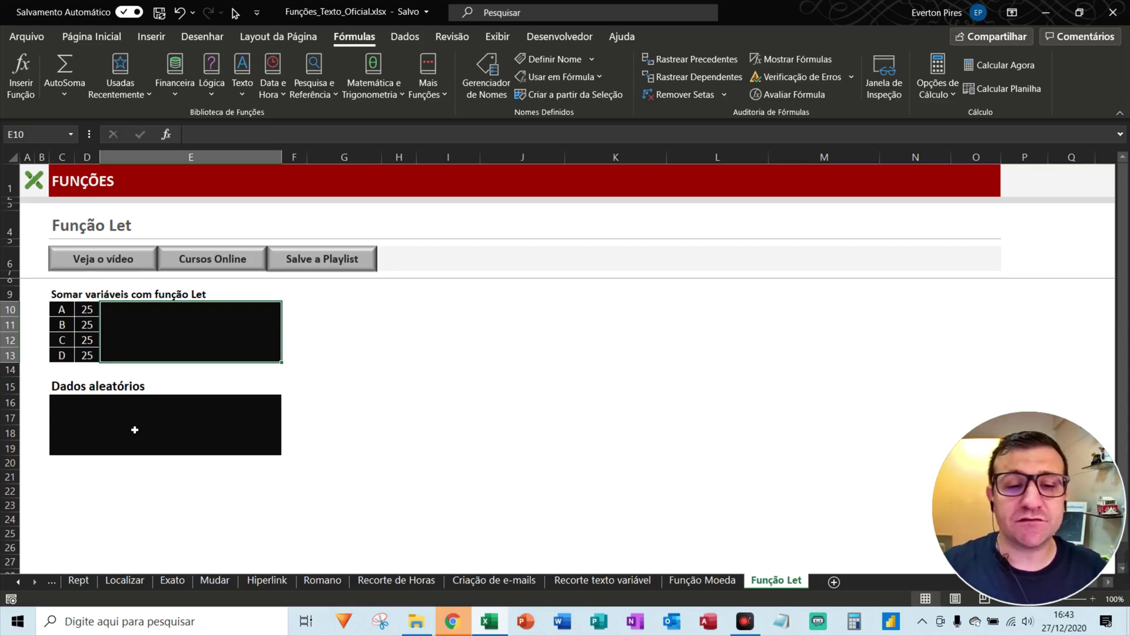
# Step: Start a LET formula in cell E10, enlarge the formula bar, and define variable A as 25 on its own line
pyautogui.click(239, 140)
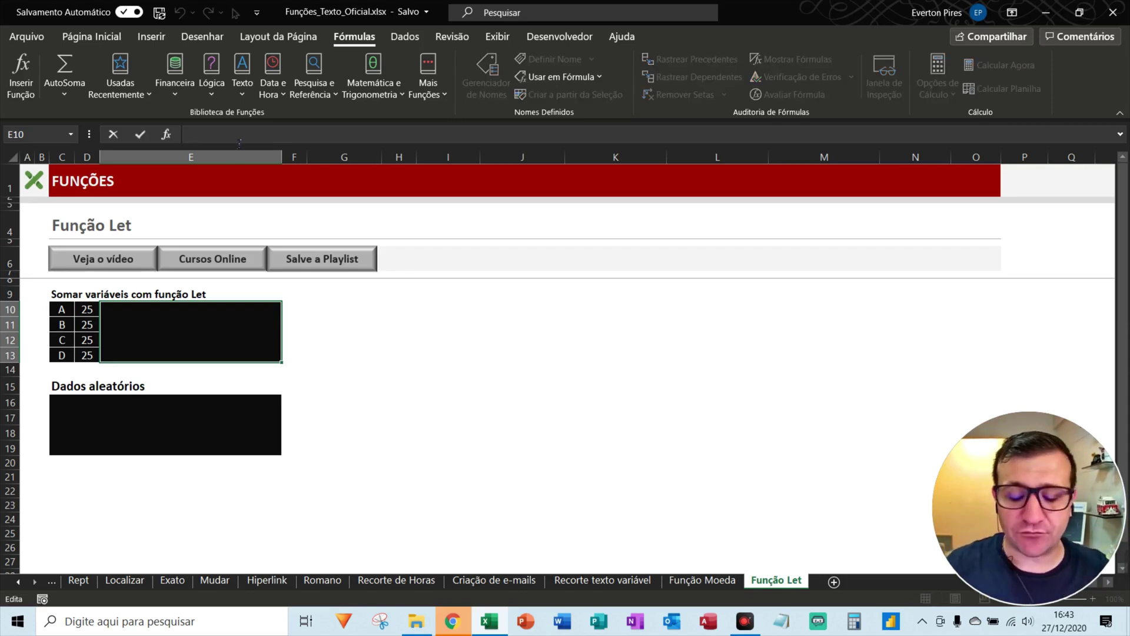
pyautogui.write('=LET(')
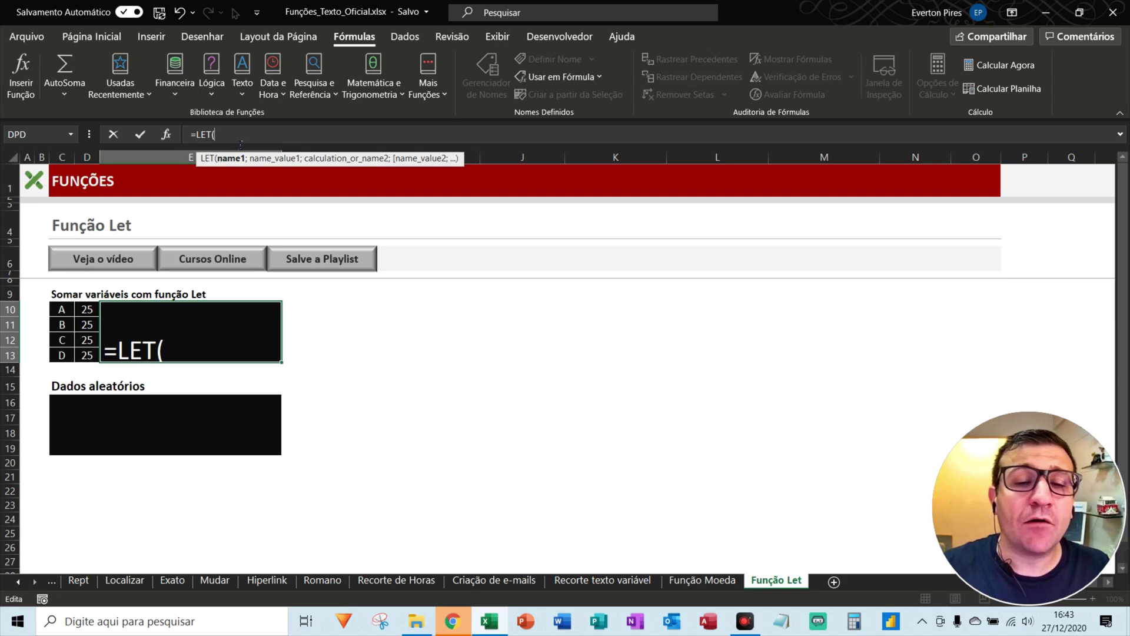
pyautogui.moveTo(252, 149); pyautogui.dragTo(262, 252)
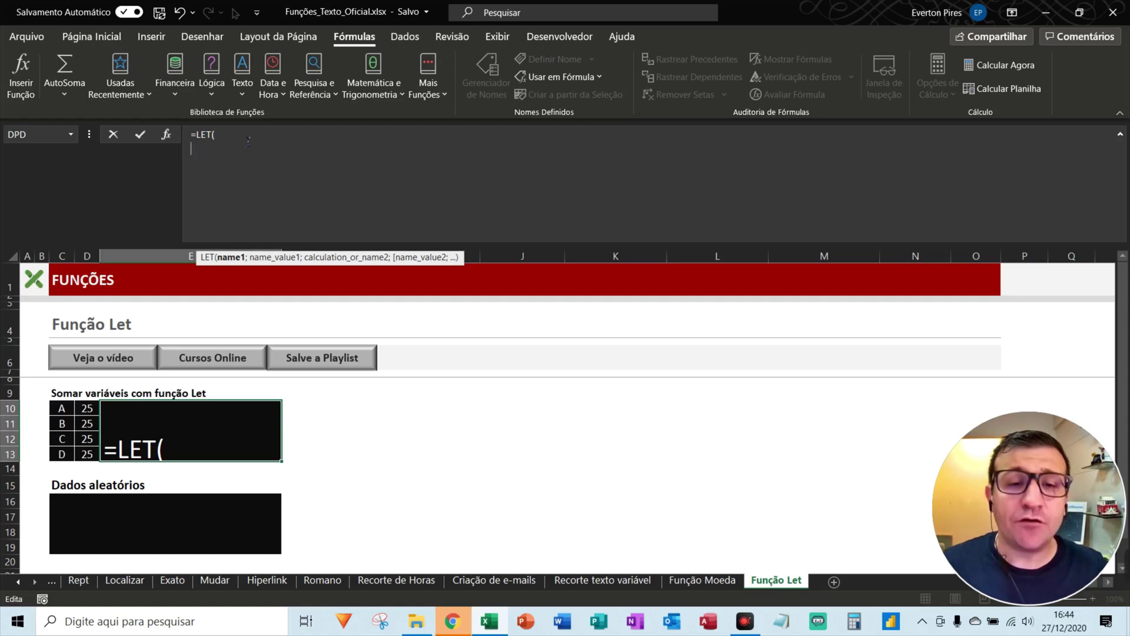
pyautogui.write('a')
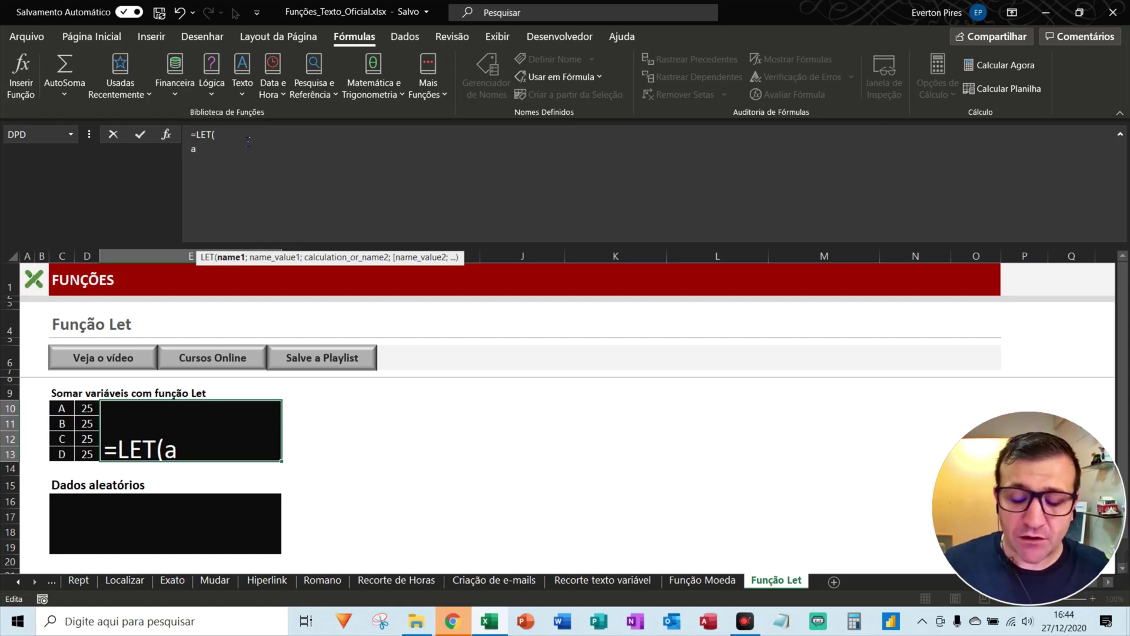
pyautogui.press('BackSpace')
pyautogui.write('A;')
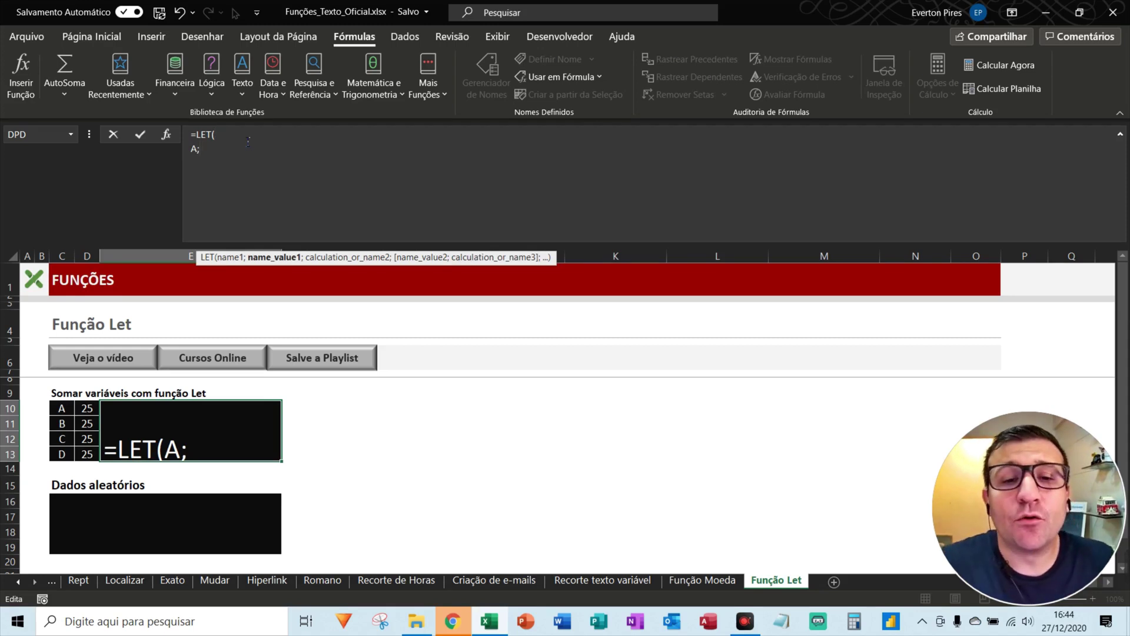
pyautogui.write('25')
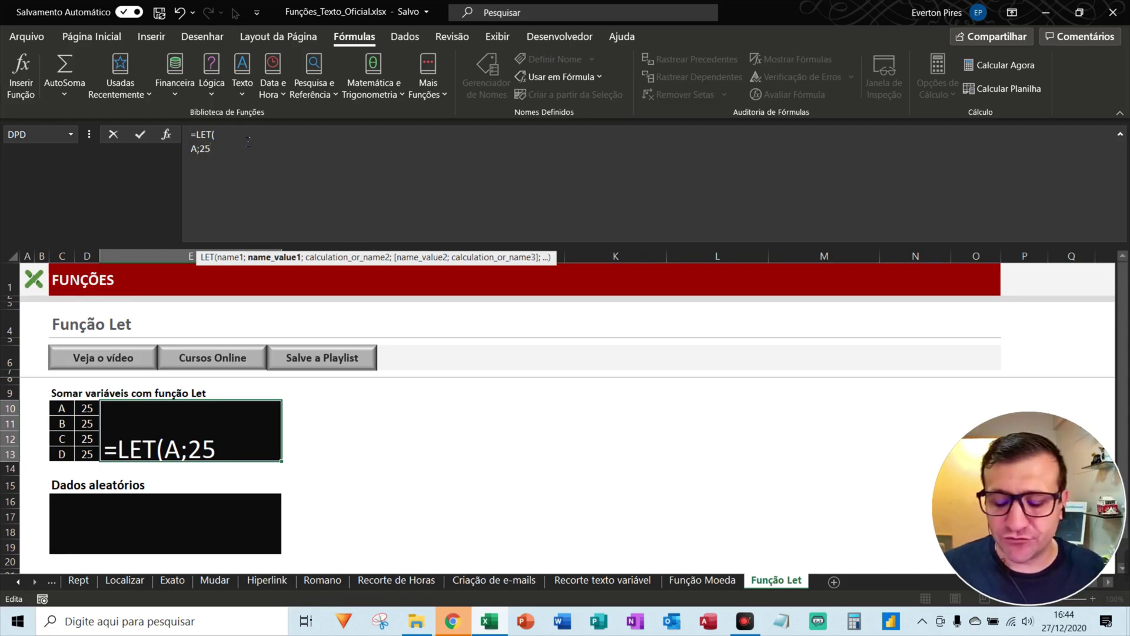
pyautogui.write(';')
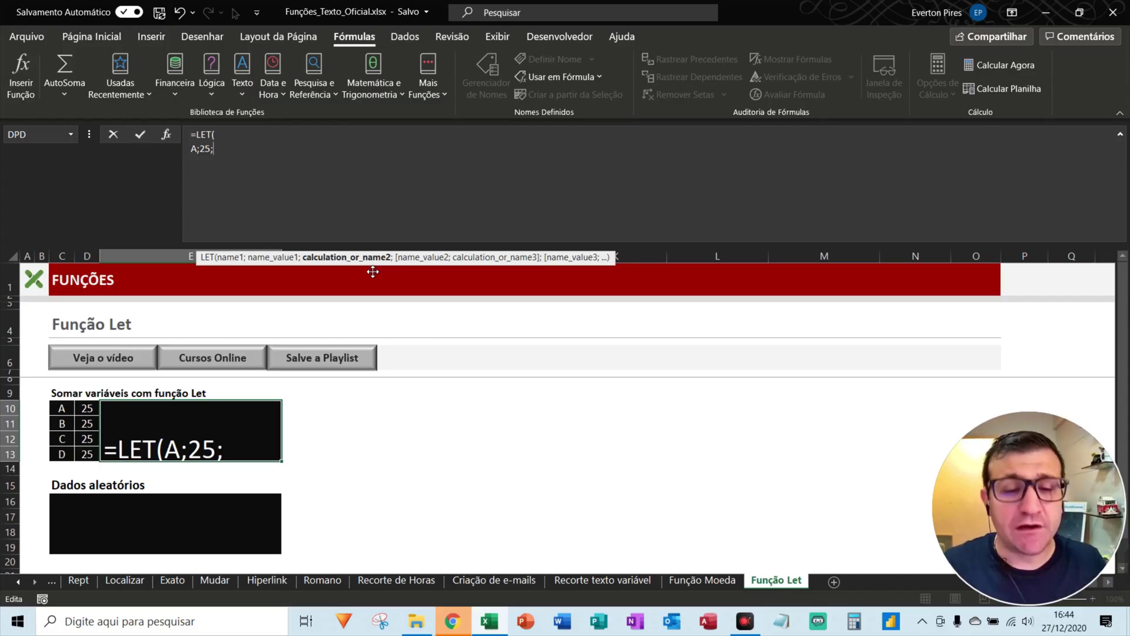
# Step: Define variable B as 25 on a new line of the LET formula
pyautogui.press('alt')
pyautogui.hotkey('alt', 'Return')
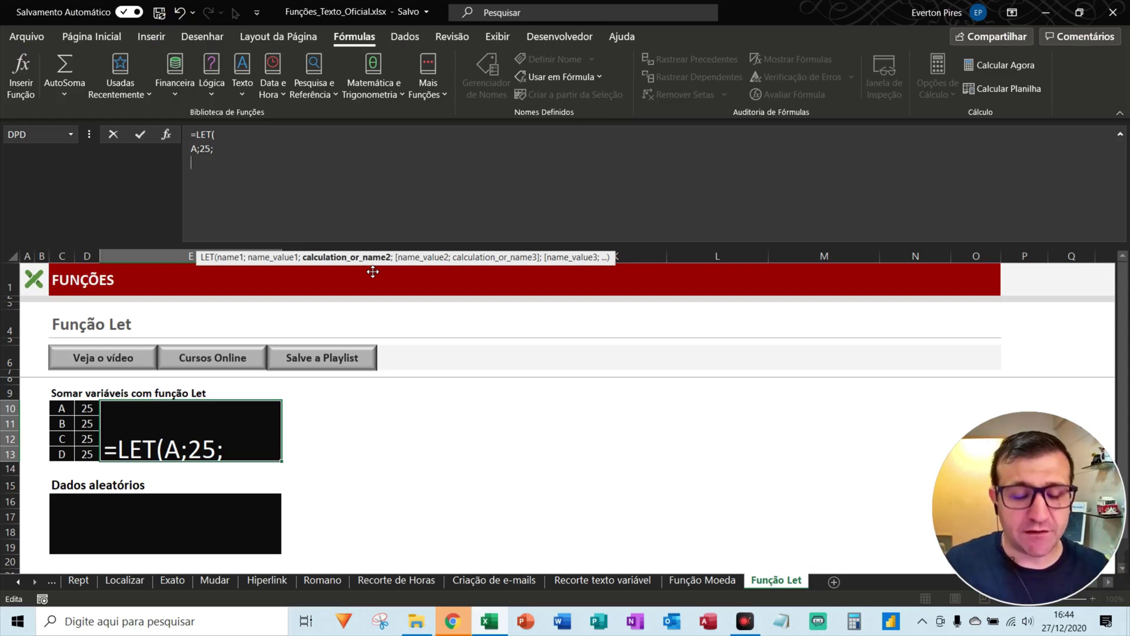
pyautogui.write('B;')
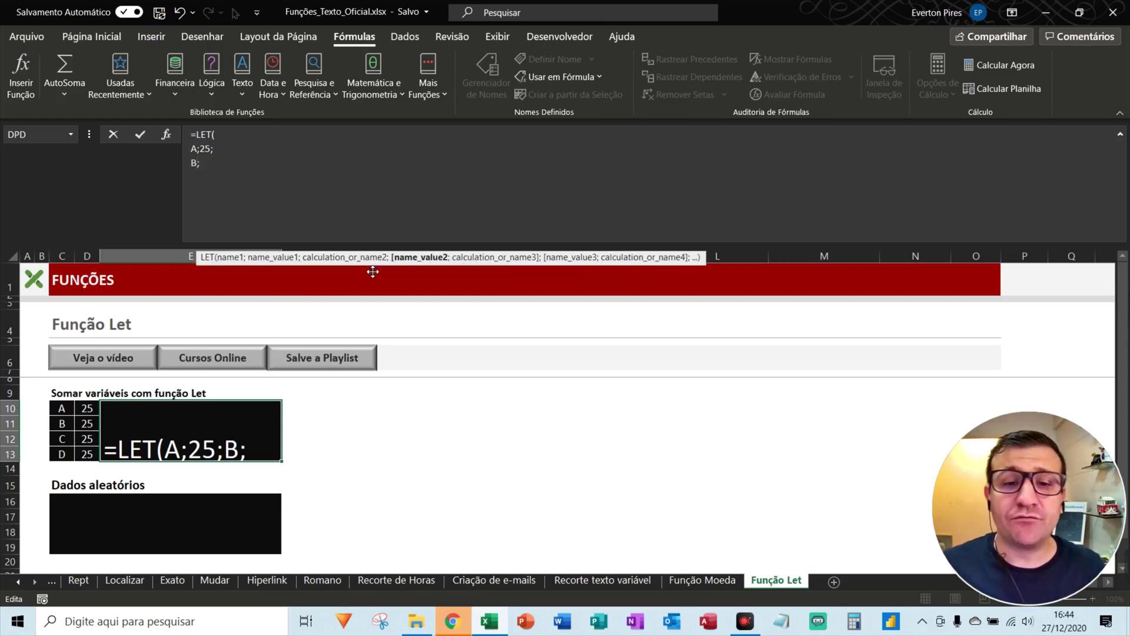
pyautogui.write('2')
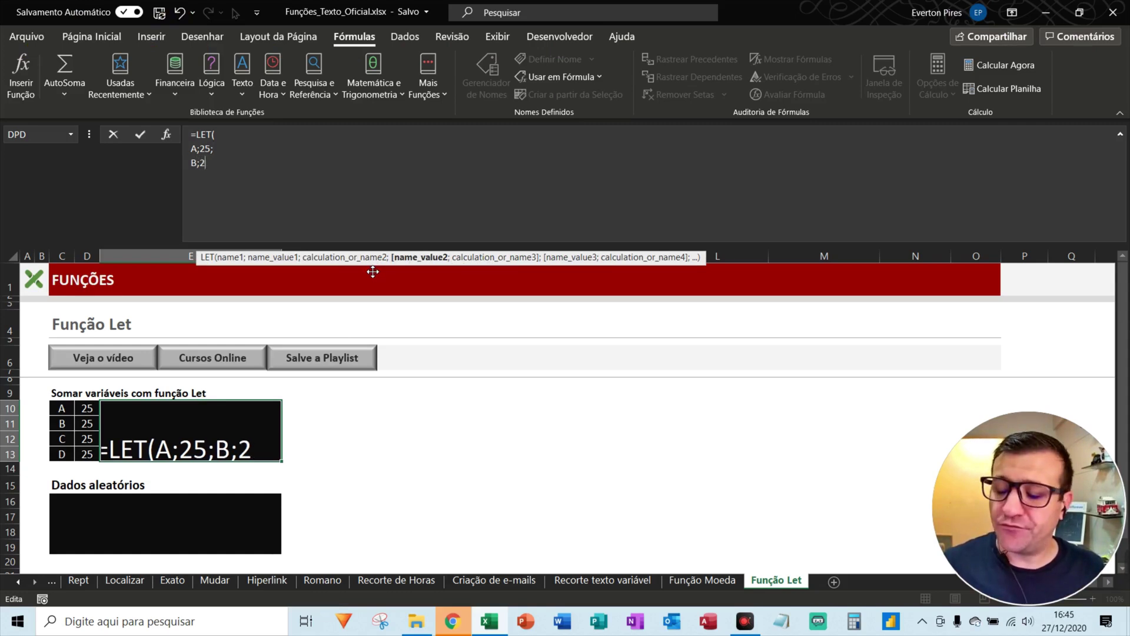
pyautogui.write('5;')
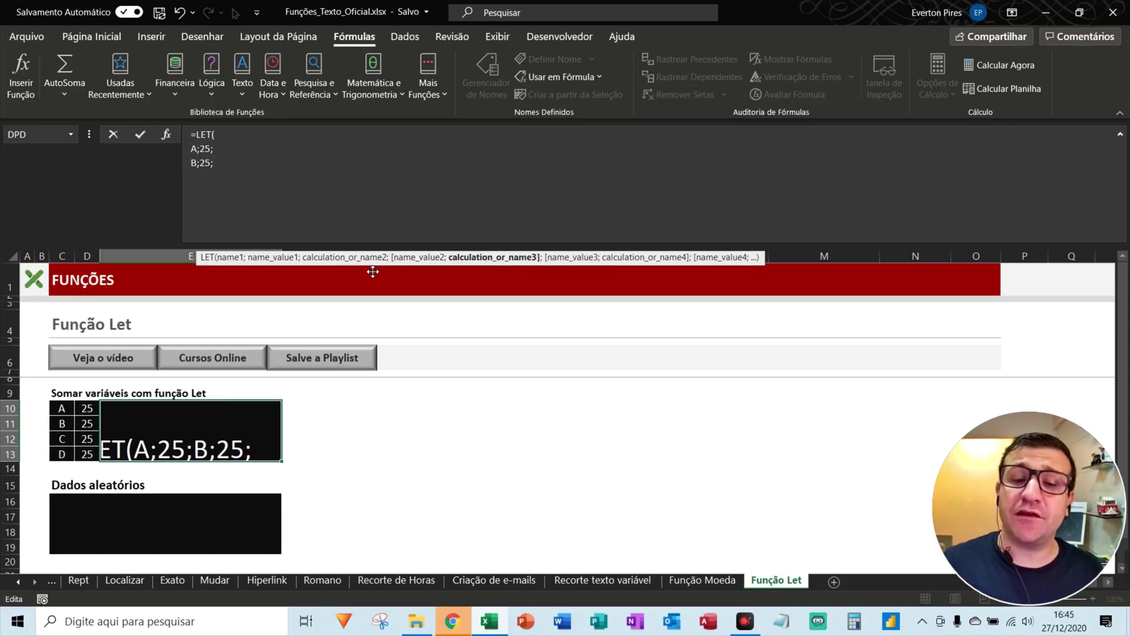
# Step: Define variables C and D as 25 each, on separate lines of the LET formula
pyautogui.hotkey('alt', 'Return')
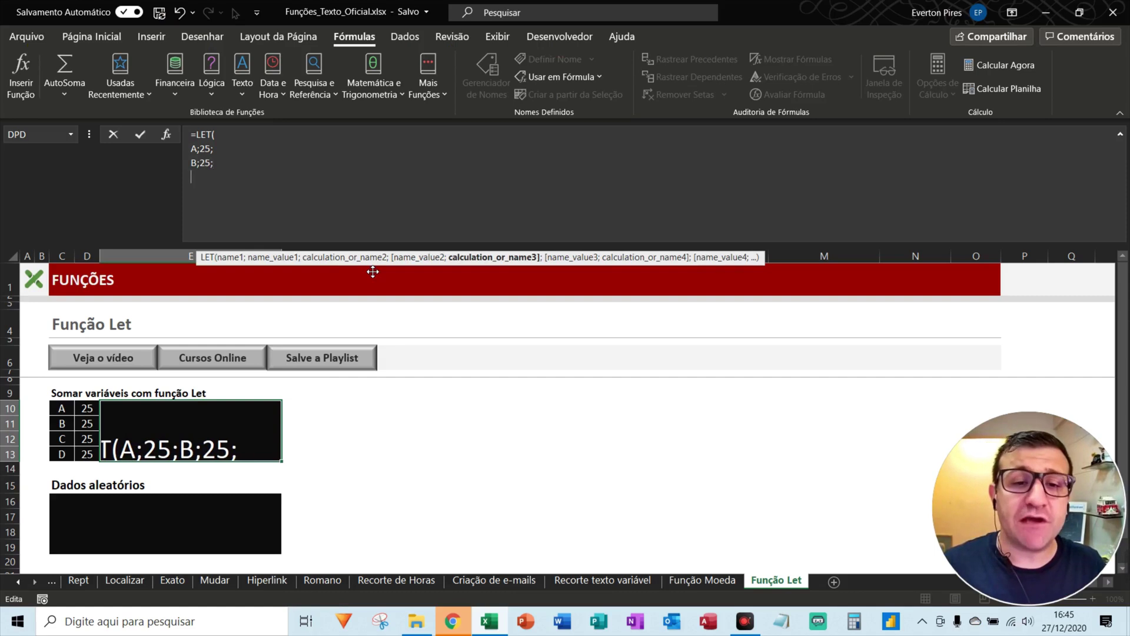
pyautogui.write('C;')
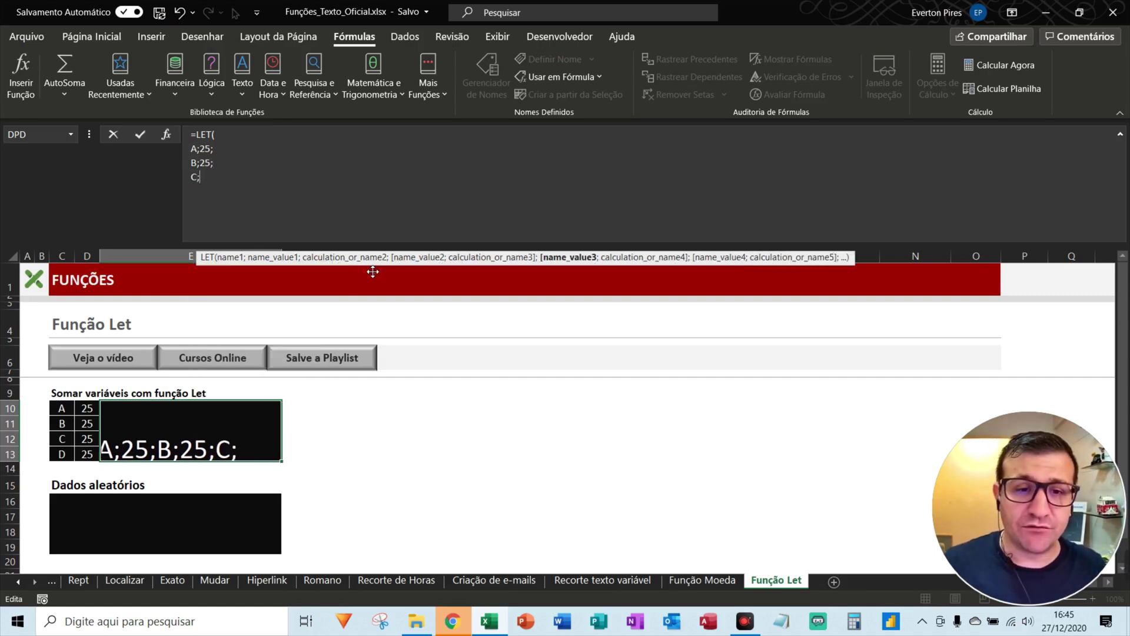
pyautogui.write('25')
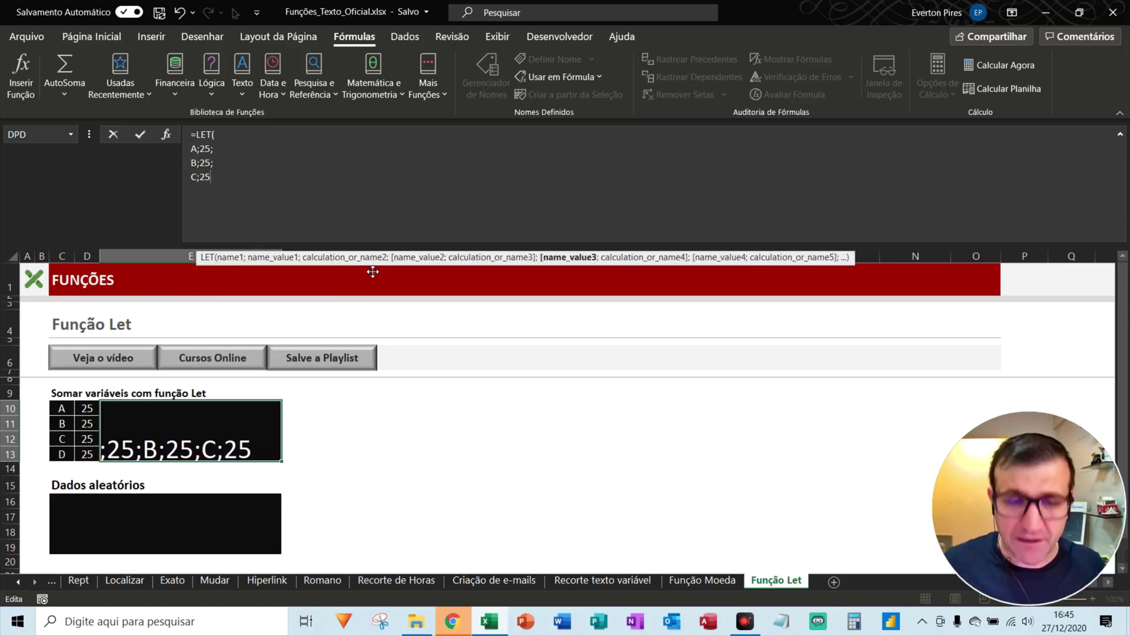
pyautogui.write(';')
pyautogui.hotkey('alt', 'Return')
pyautogui.write('D')
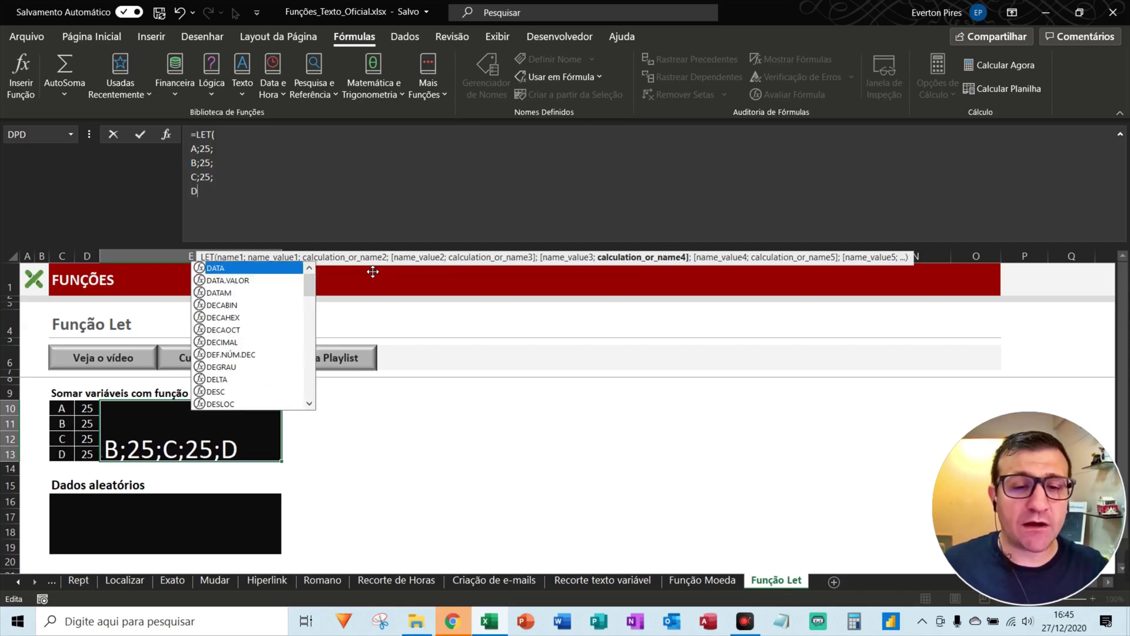
pyautogui.write(';2')
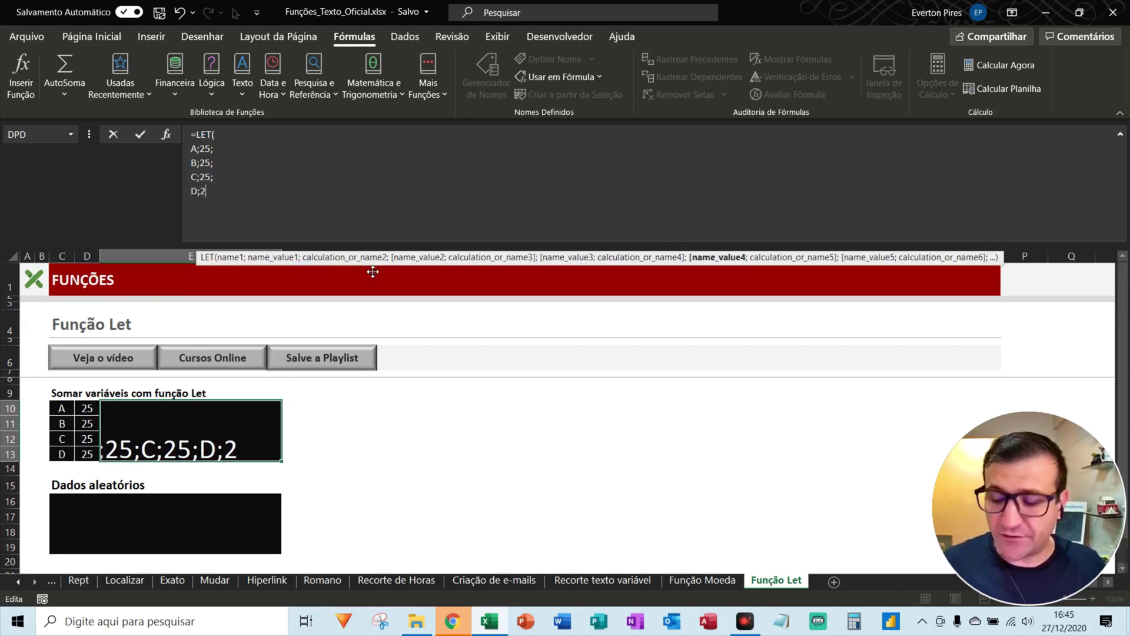
pyautogui.write('5;')
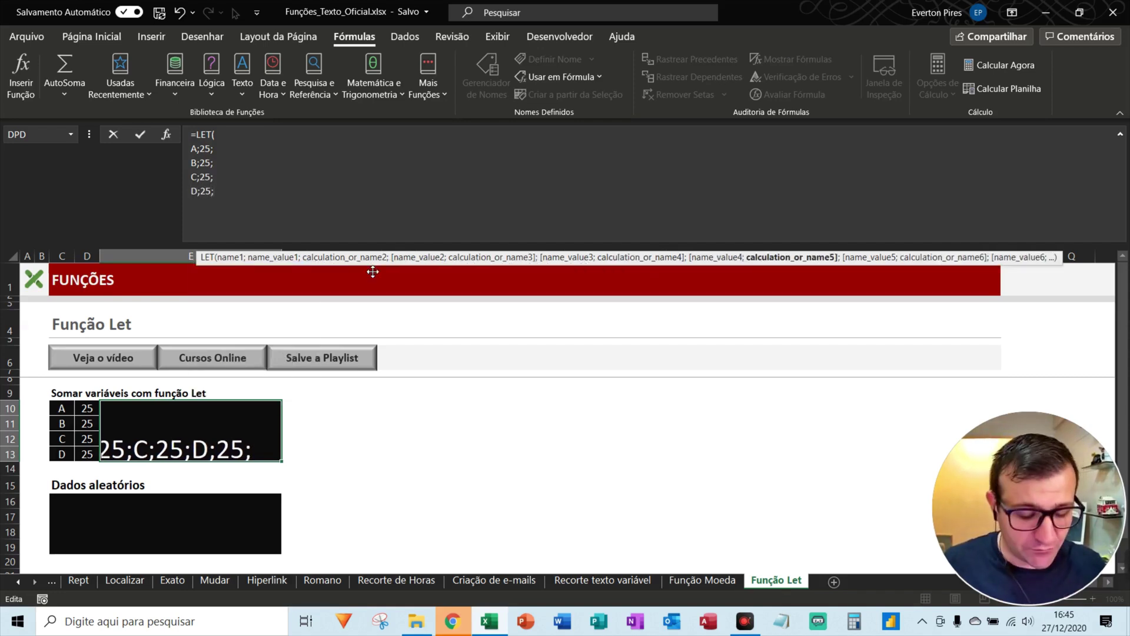
# Step: Add the calculation A+B+C+D on a new line as the last LET argument and close the parenthesis
pyautogui.hotkey('alt', 'Return')
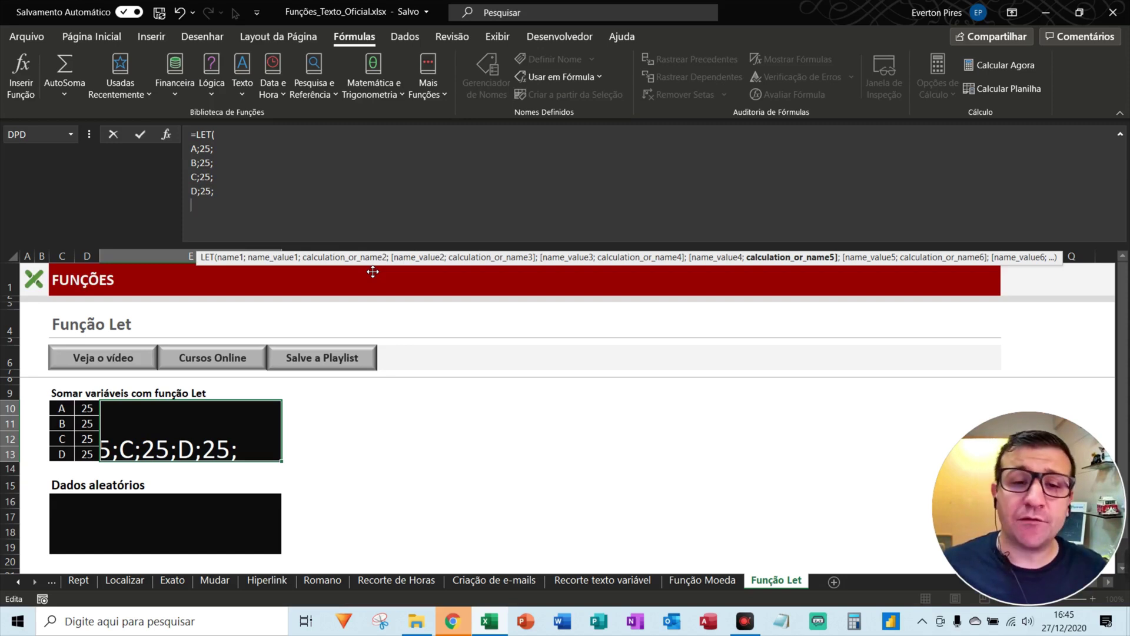
pyautogui.write('A+')
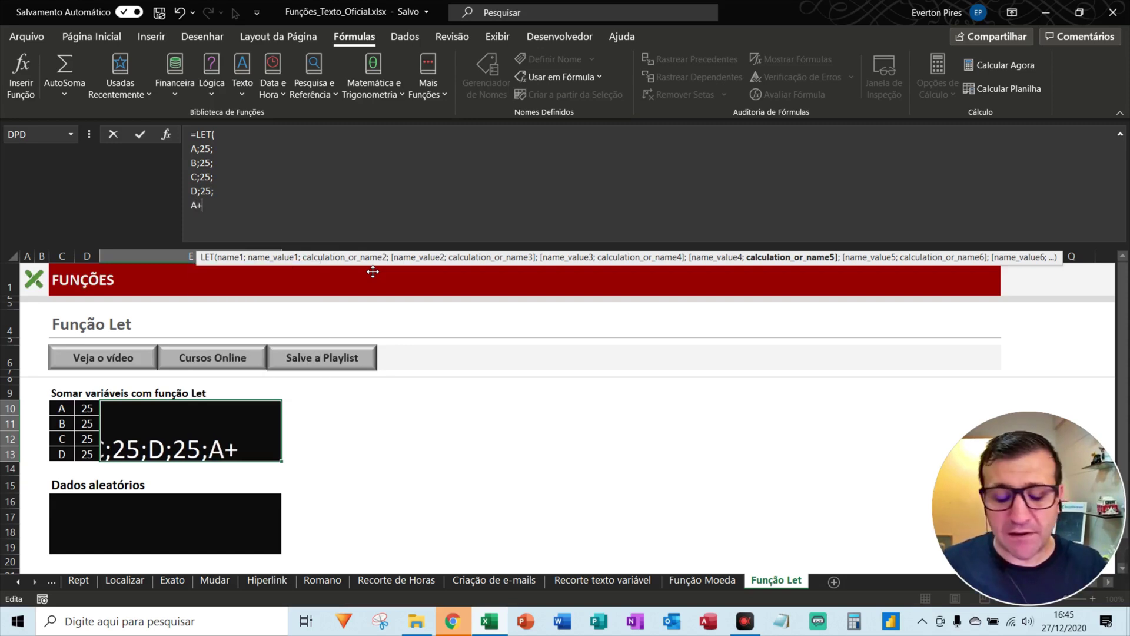
pyautogui.write('B+C+D')
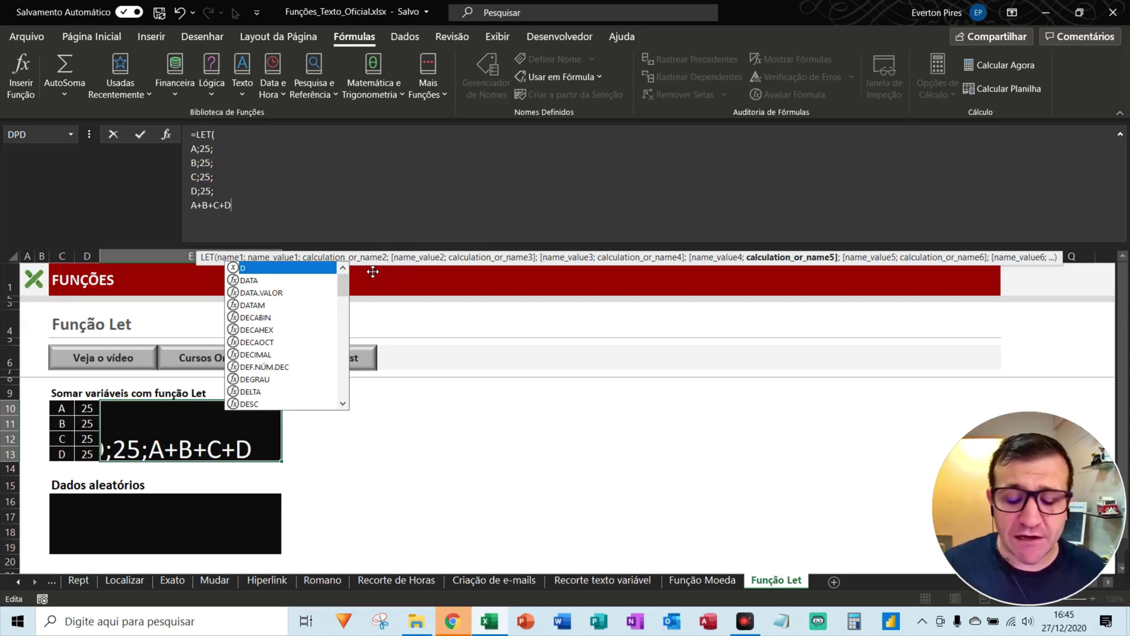
pyautogui.write(')')
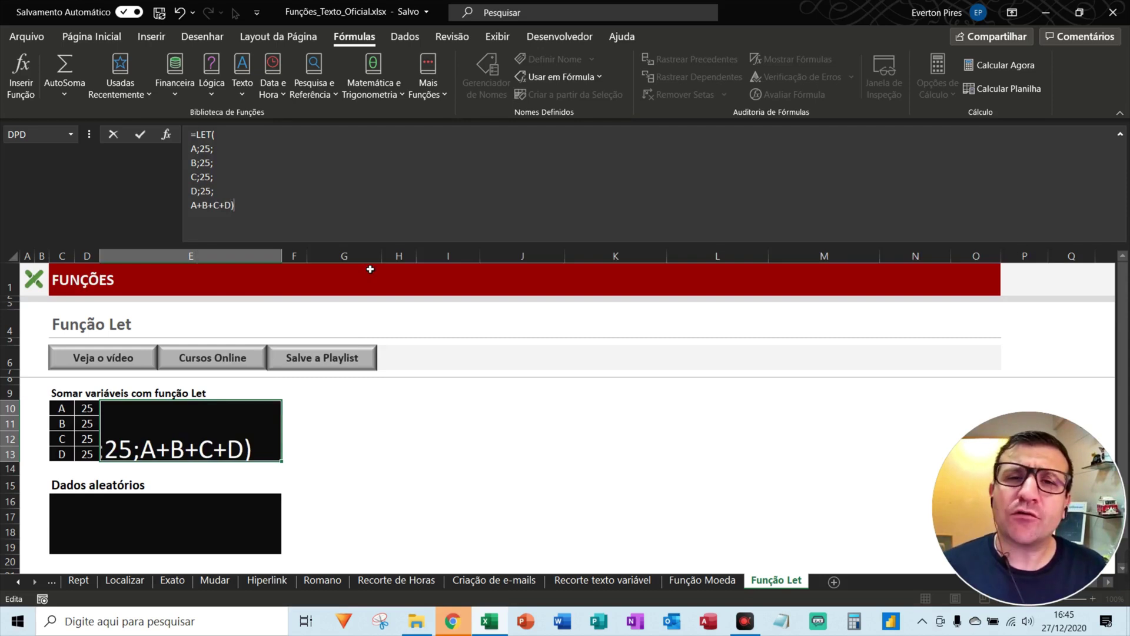
# Step: Mark the A, B and C lines and the final calculation with red annotation arrows, and clear the annotations
pyautogui.hotkey('ctrl', 'alt', 'd')
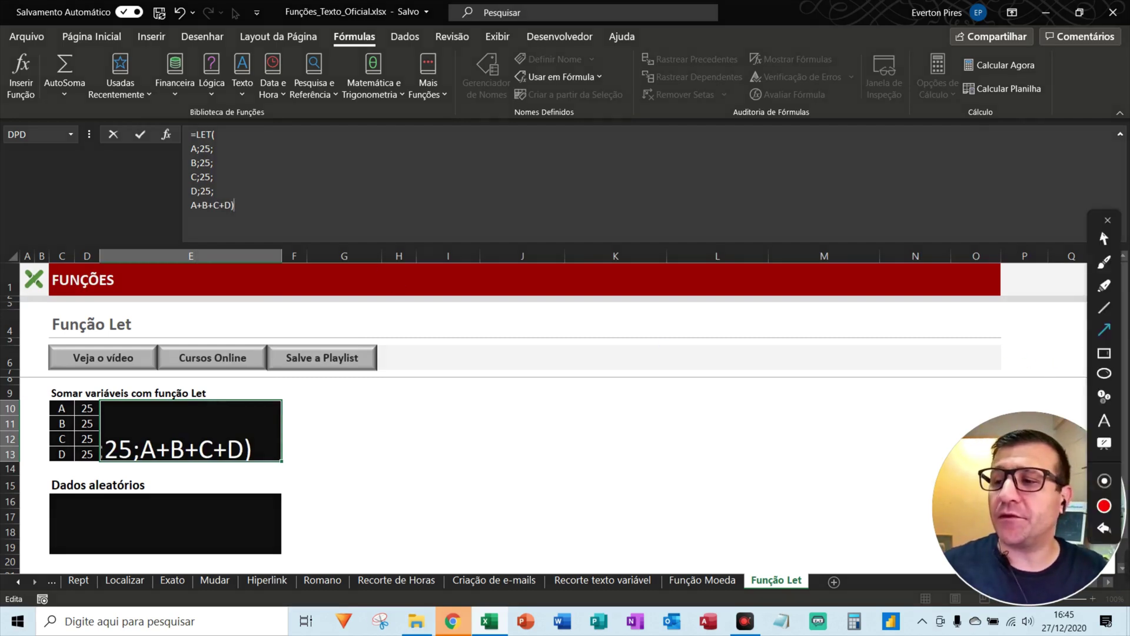
pyautogui.click(1104, 331)
pyautogui.moveTo(353, 154); pyautogui.dragTo(229, 149)
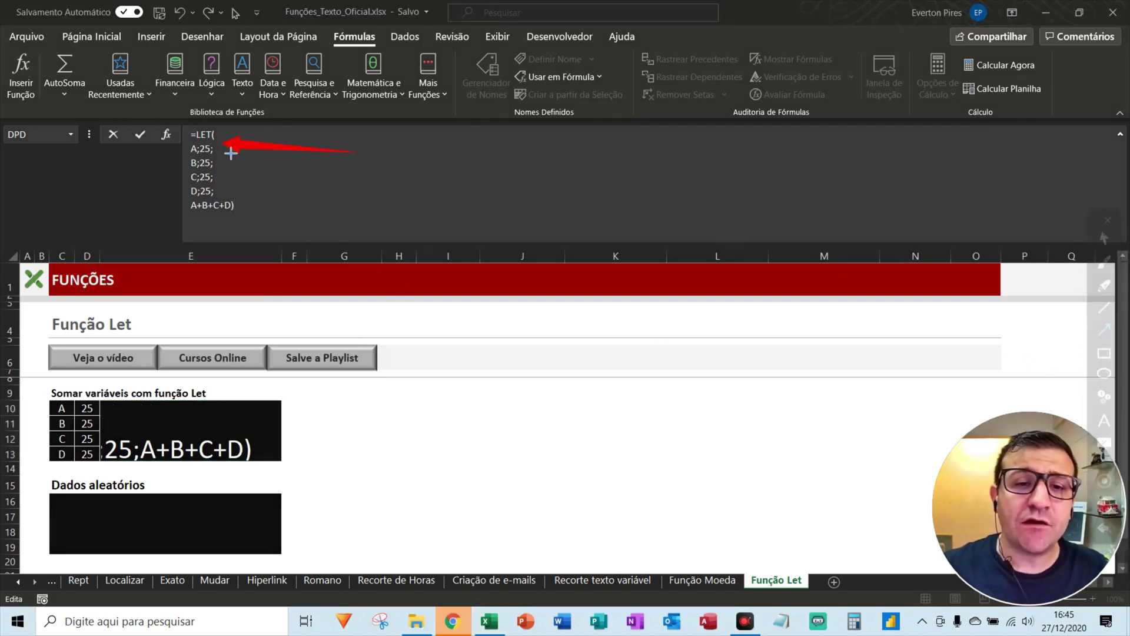
pyautogui.moveTo(344, 175); pyautogui.dragTo(232, 166)
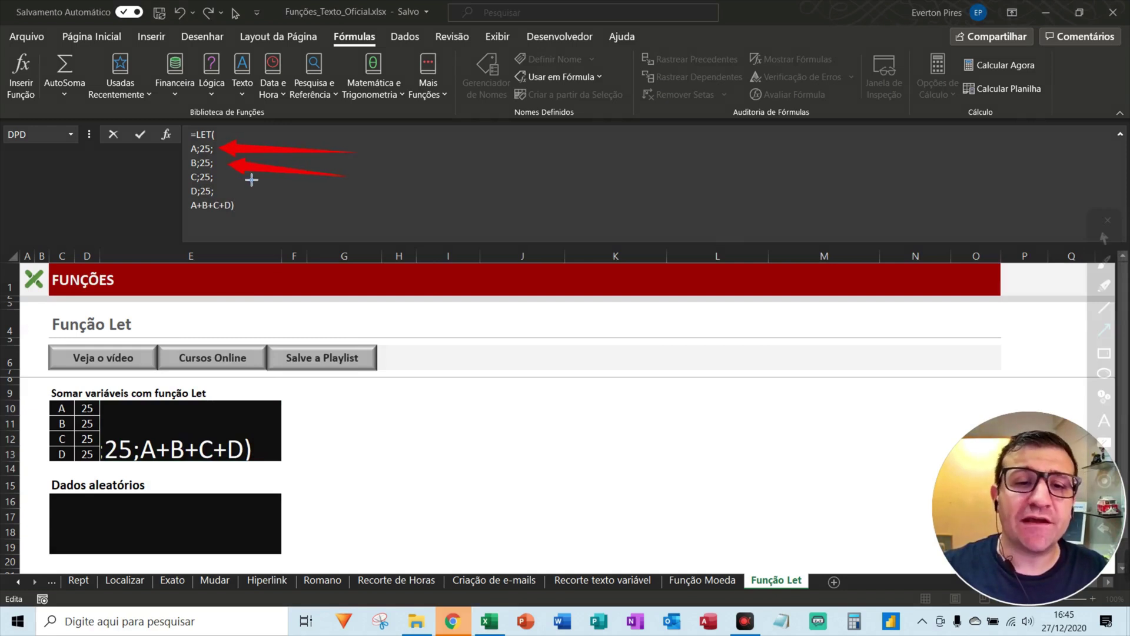
pyautogui.moveTo(323, 197)
pyautogui.mouseDown()
pyautogui.moveTo(252, 180)
pyautogui.moveTo(232, 186)
pyautogui.mouseUp()
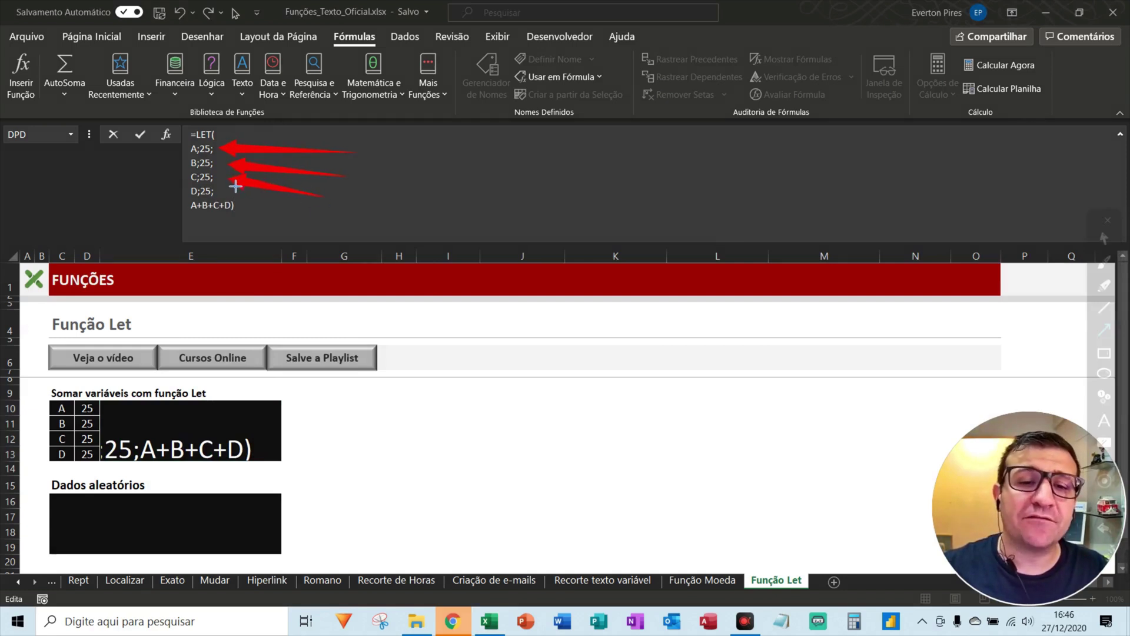
pyautogui.moveTo(266, 236); pyautogui.dragTo(225, 221)
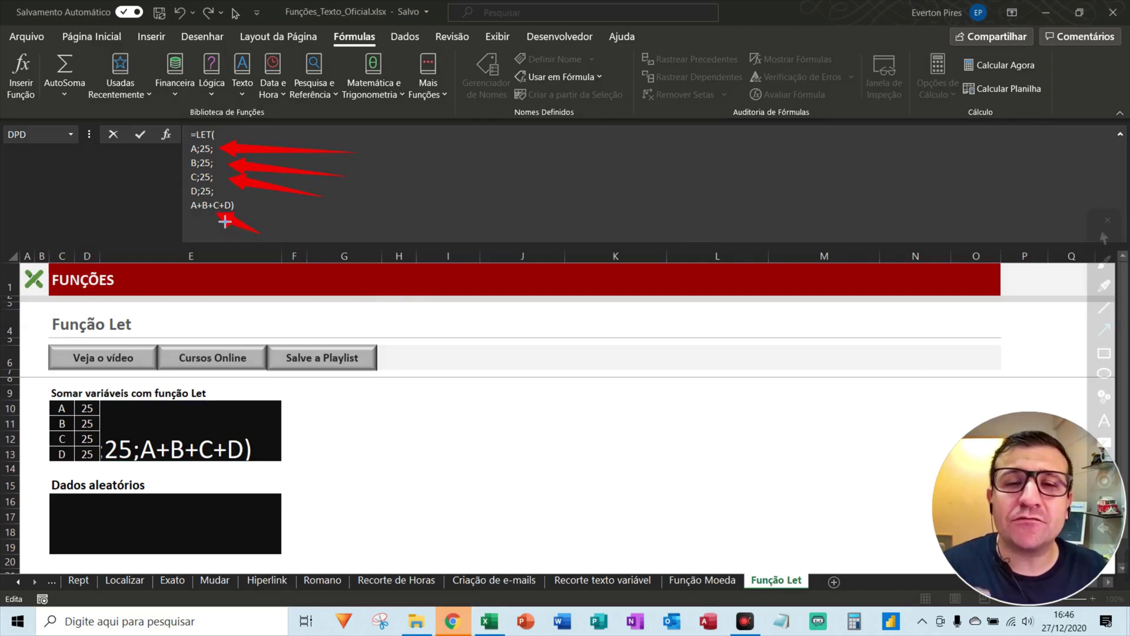
pyautogui.press('Escape')
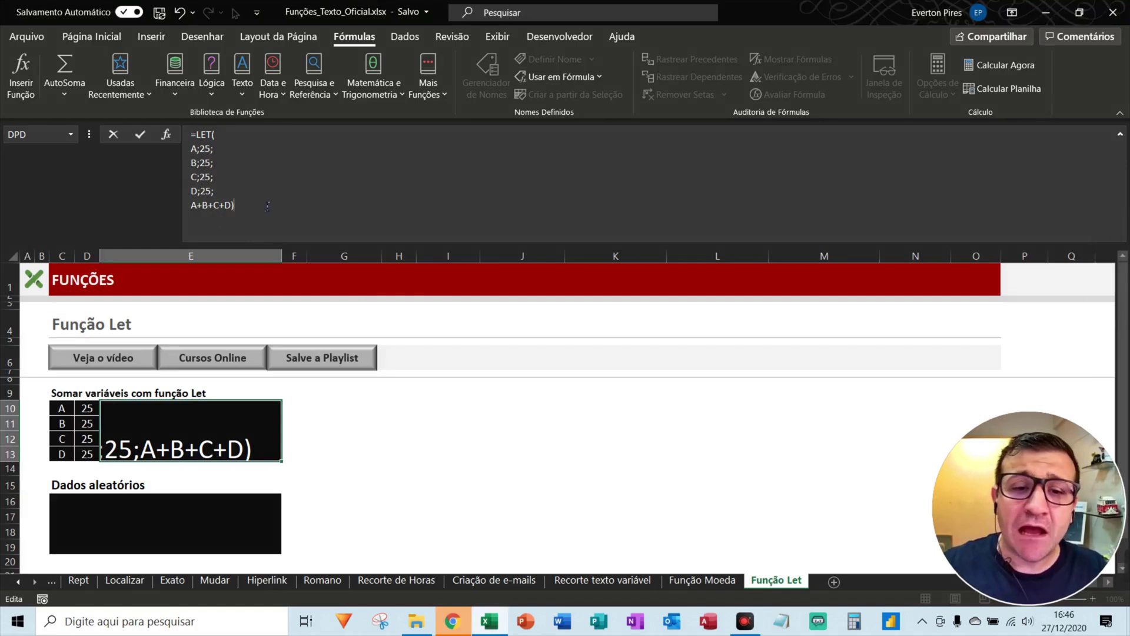
# Step: Commit the LET formula in cell E10
pyautogui.press('Return')
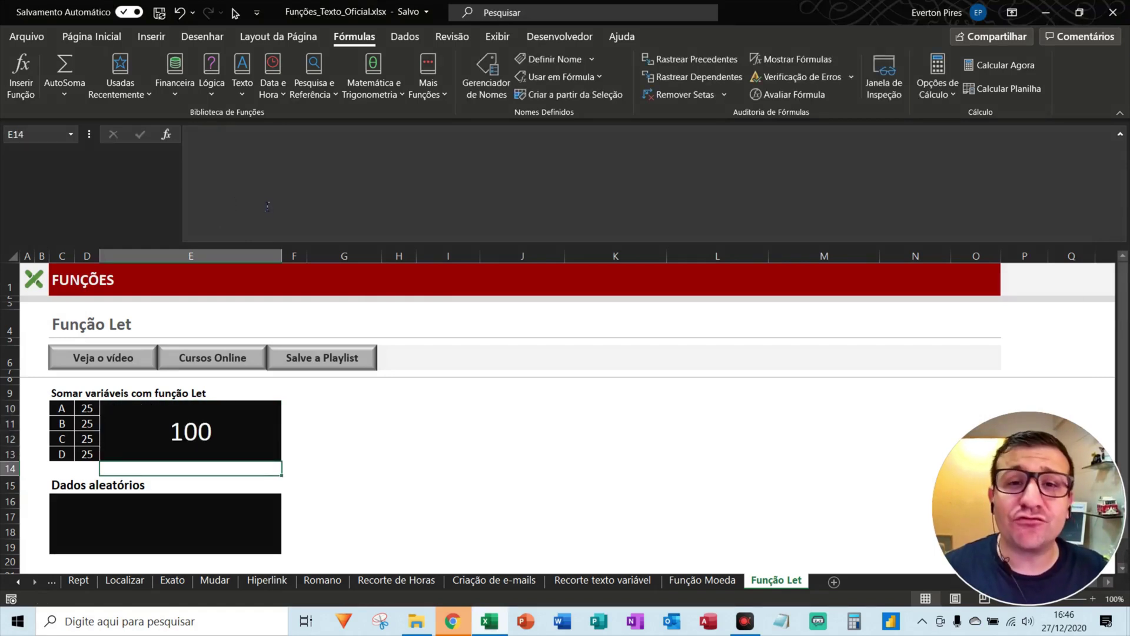
# Step: Point an annotation arrow at the result in E10, clear it, and review the cell's LET formula
pyautogui.hotkey('ctrl', 'alt', 'd')
pyautogui.moveTo(477, 375)
pyautogui.mouseDown()
pyautogui.moveTo(394, 401)
pyautogui.moveTo(245, 420)
pyautogui.moveTo(231, 433)
pyautogui.mouseUp()
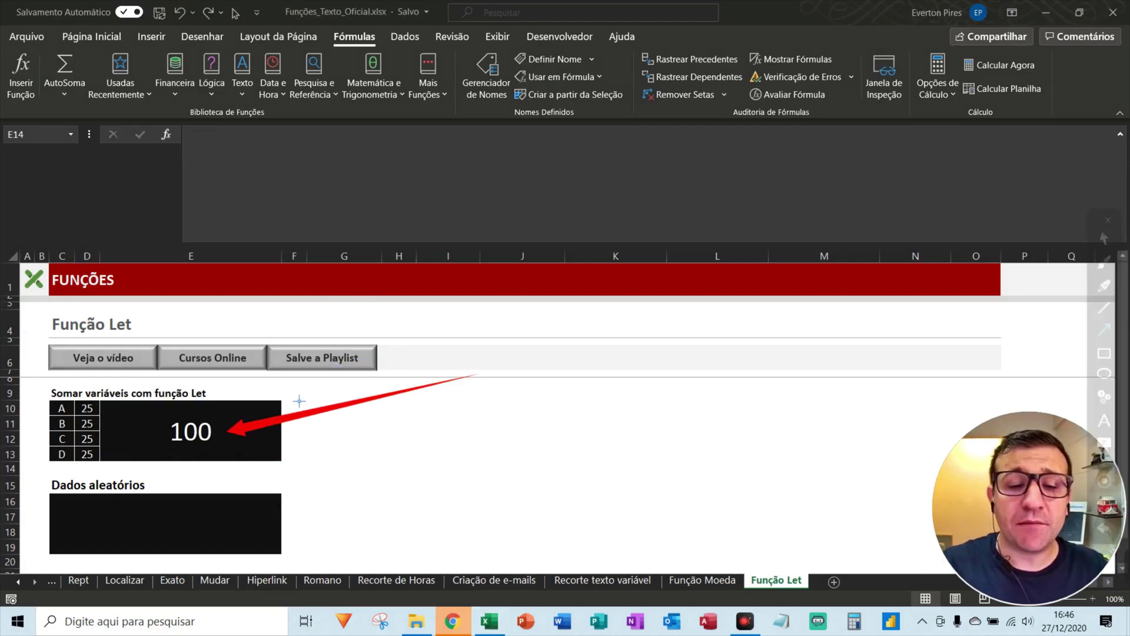
pyautogui.hotkey('ctrl', 'alt', 'd')
pyautogui.click(217, 435)
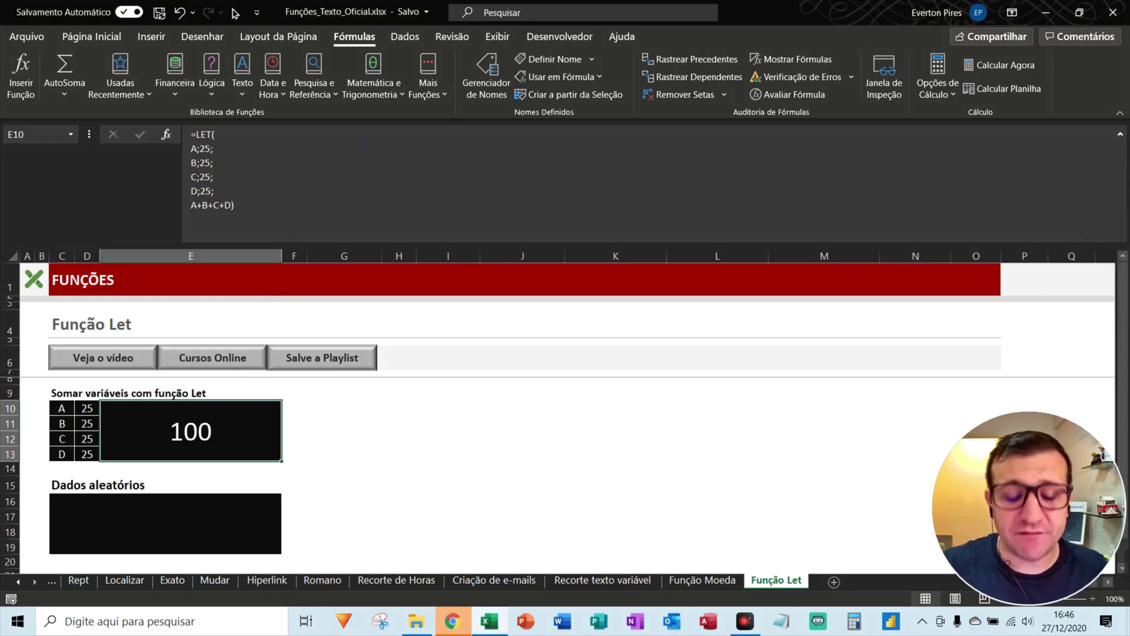
pyautogui.press('F5')
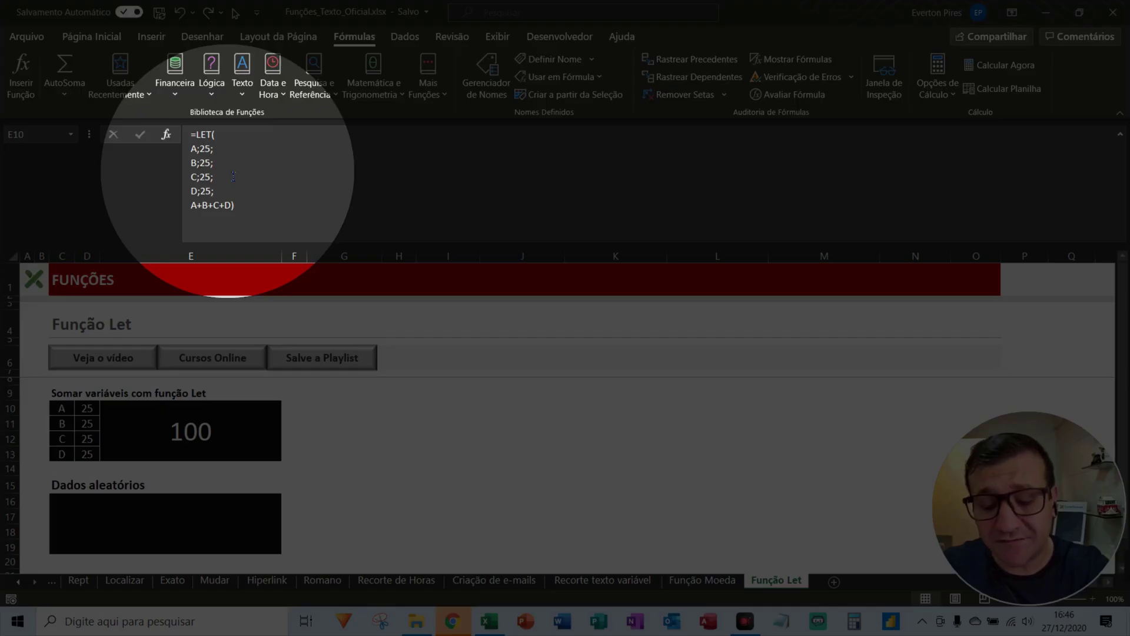
# Step: Start a LET formula in merged cell C16 under Dados aleatórios and name the first variable A on a new line
pyautogui.press('F5')
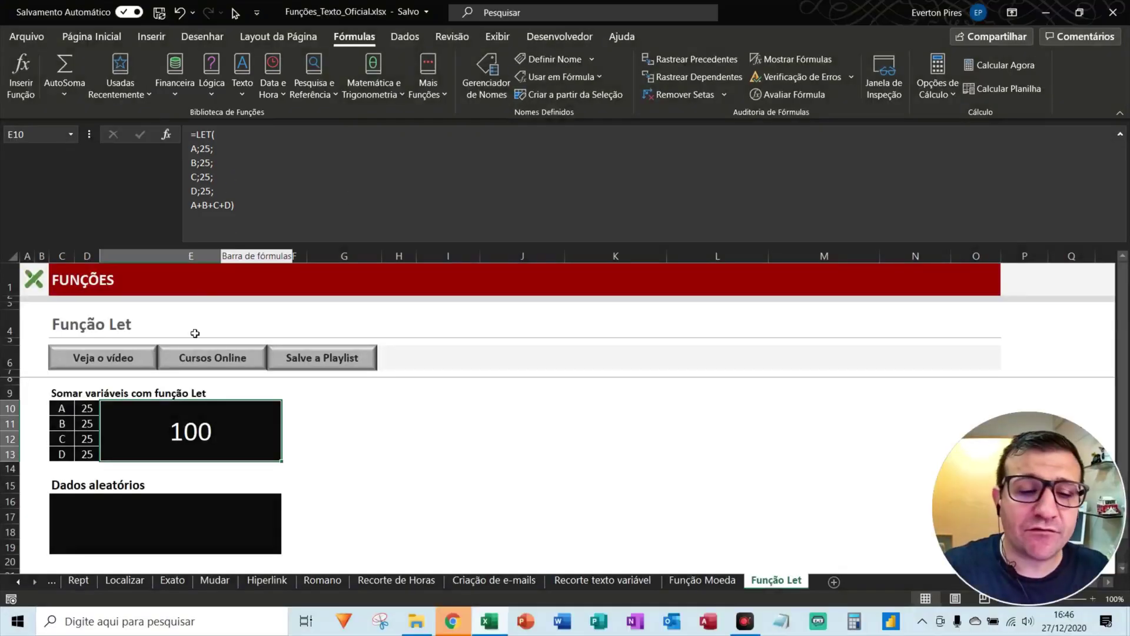
pyautogui.click(202, 513)
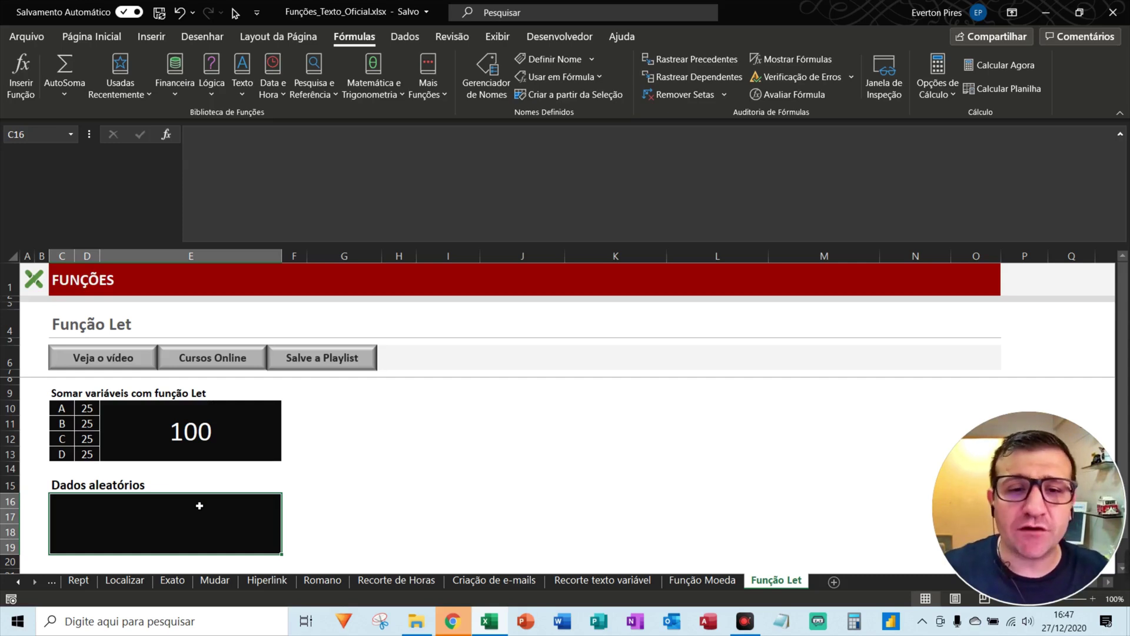
pyautogui.write('=LET')
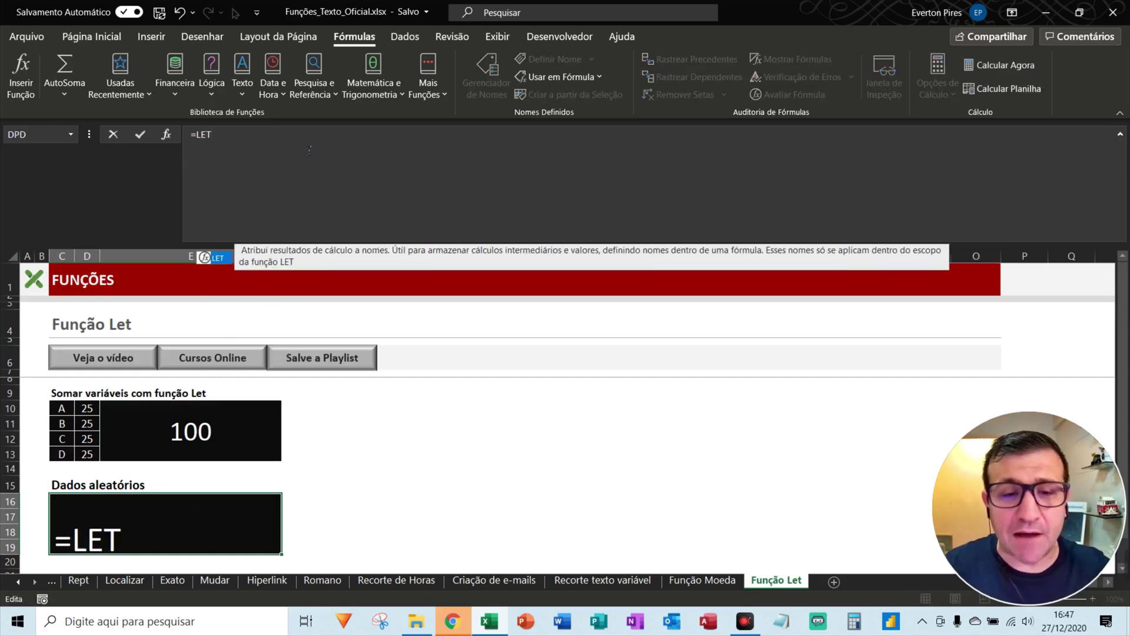
pyautogui.write('(')
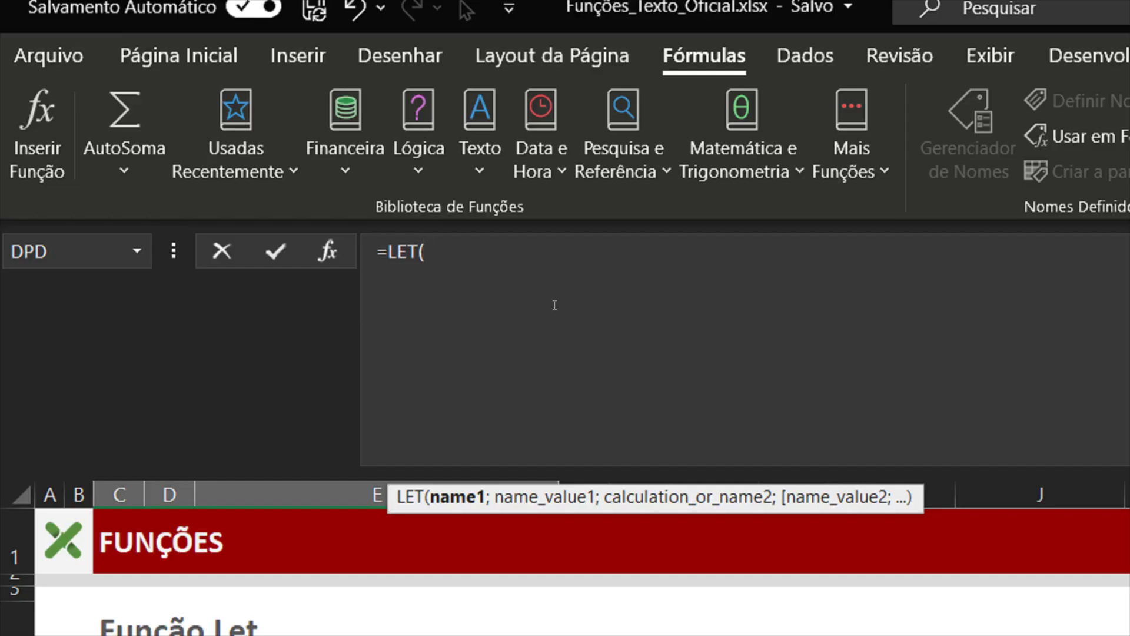
pyautogui.hotkey('alt', 'Return')
pyautogui.write('A;')
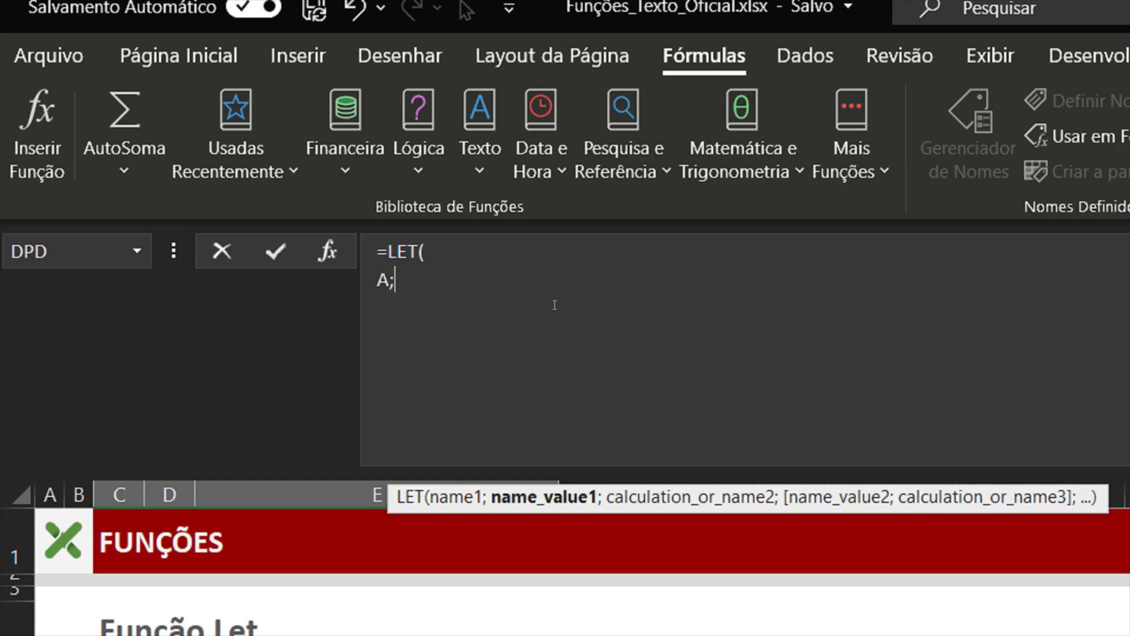
# Step: Assign ALEATÓRIOENTRE(1;50) as the value of variable A, ending the argument with a semicolon
pyautogui.write('AL')
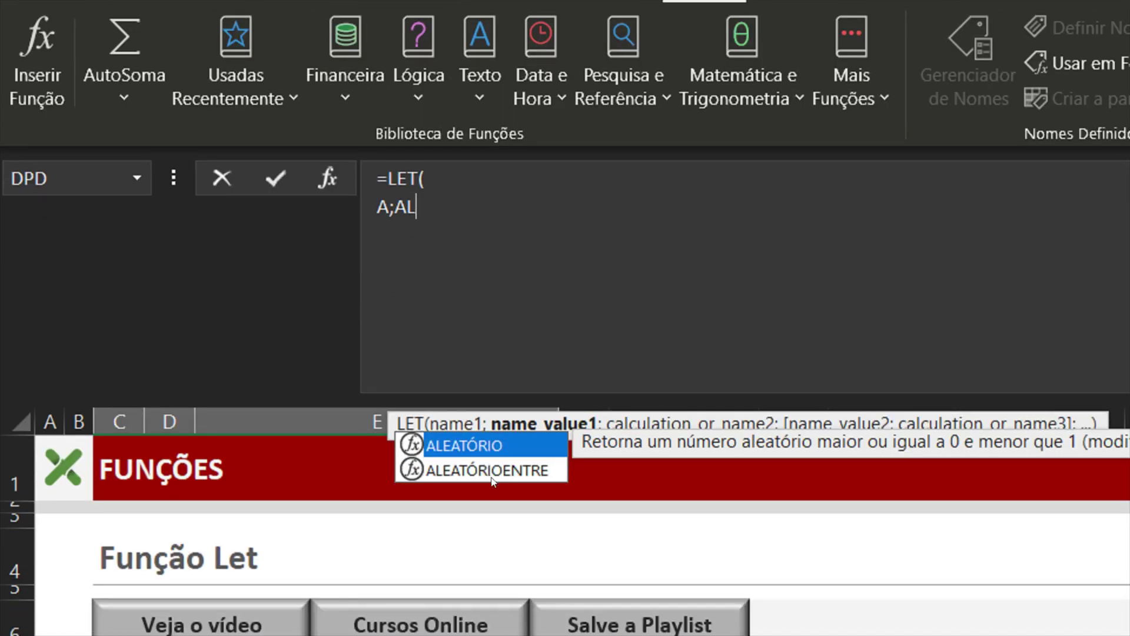
pyautogui.click(491, 471)
pyautogui.doubleClick(491, 471)
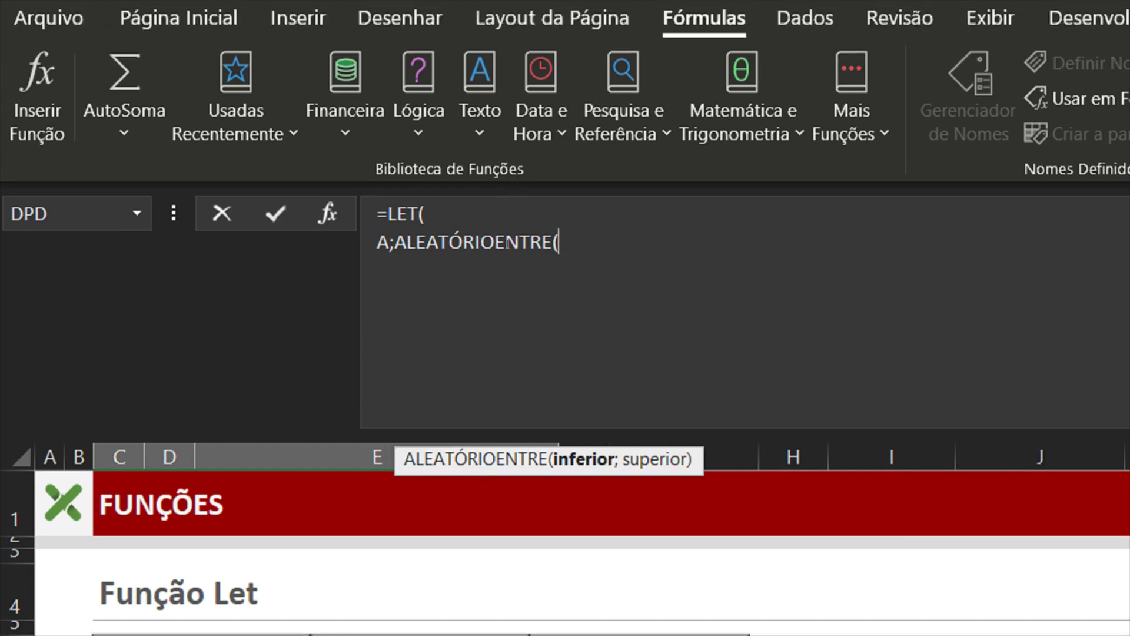
pyautogui.write('1;50)')
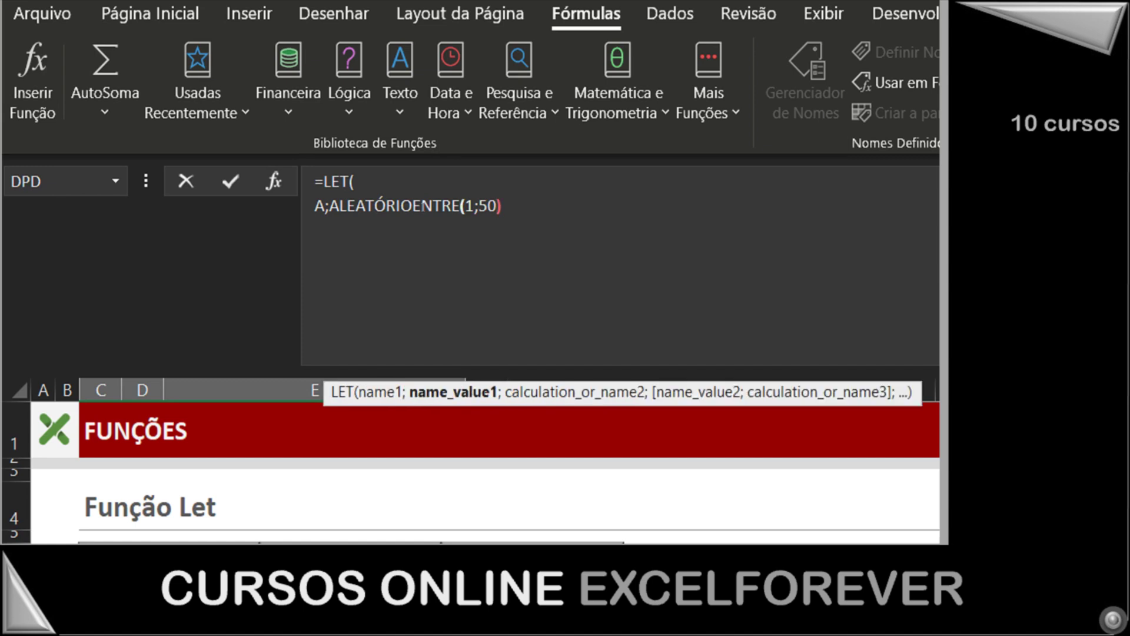
pyautogui.write(';')
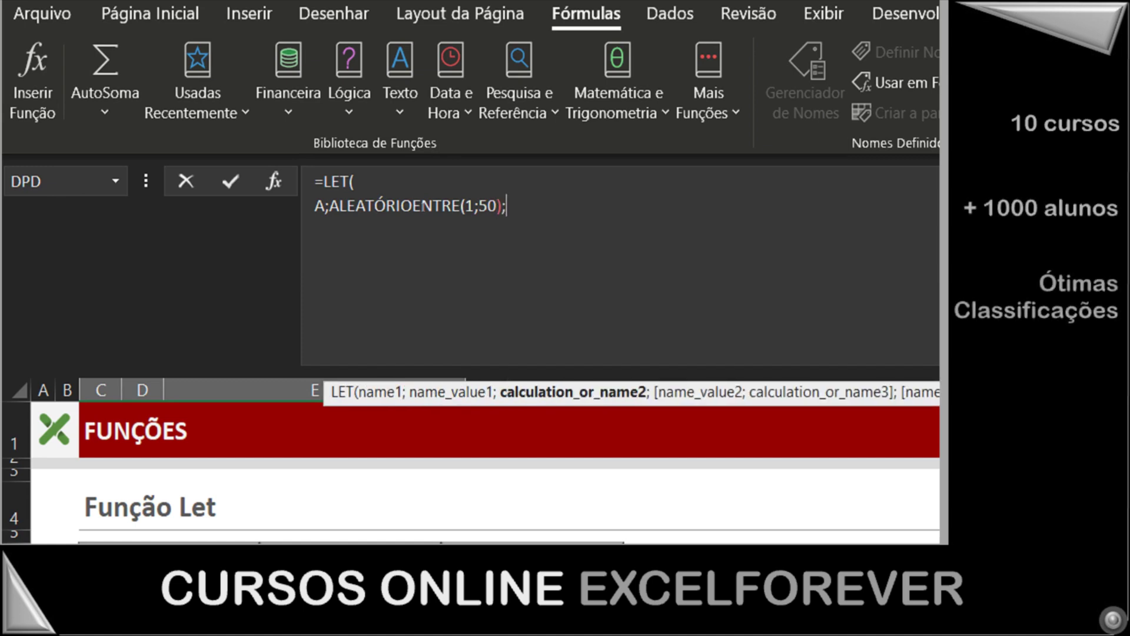
# Step: Define variable B on a new line with the value ALEATÓRIO(), ending the argument with a semicolon
pyautogui.hotkey('alt', 'Return')
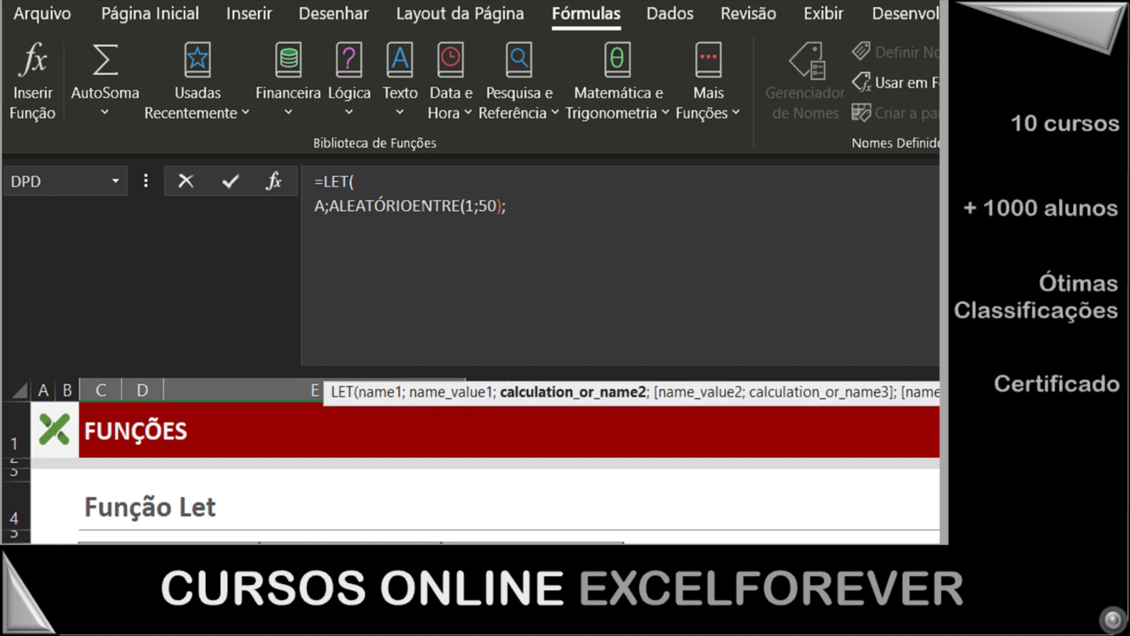
pyautogui.write('B;')
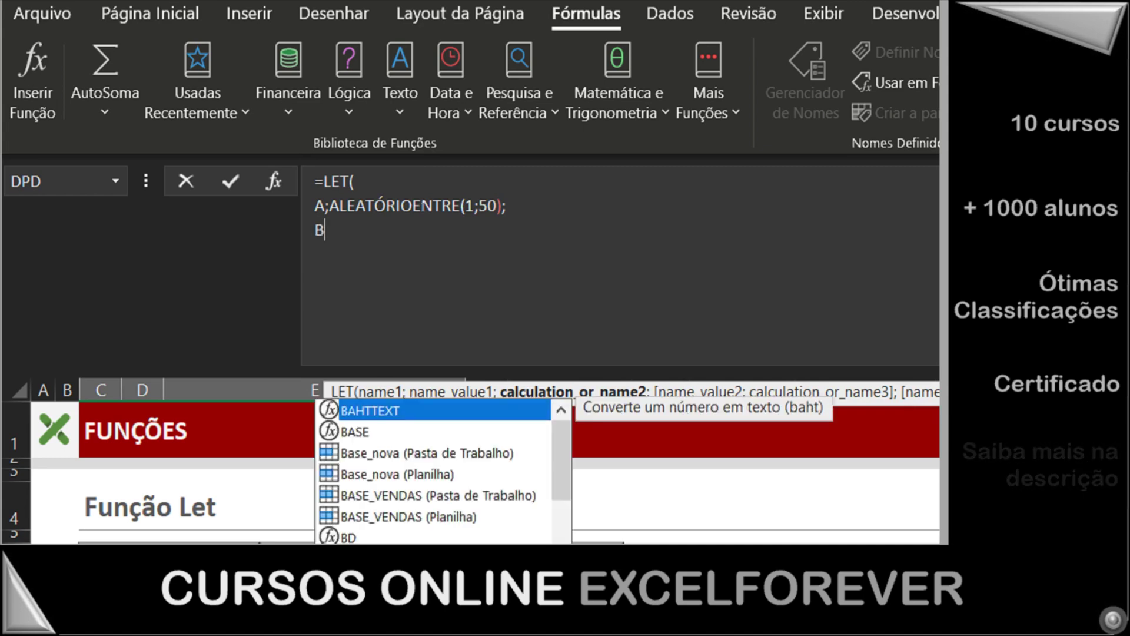
pyautogui.write('ALE')
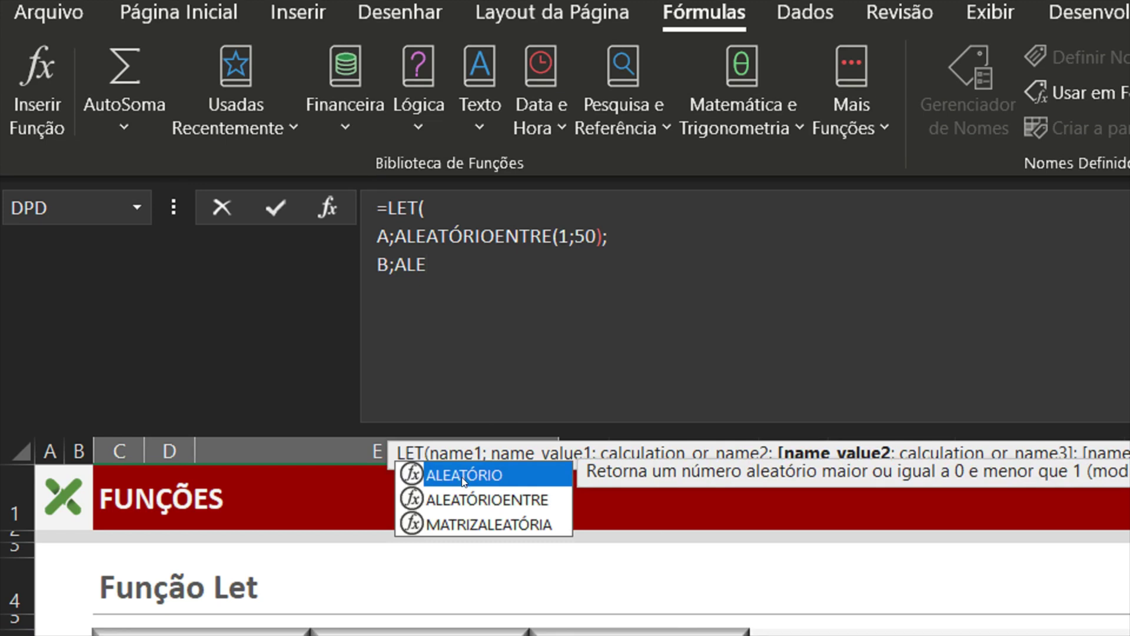
pyautogui.press('Tab')
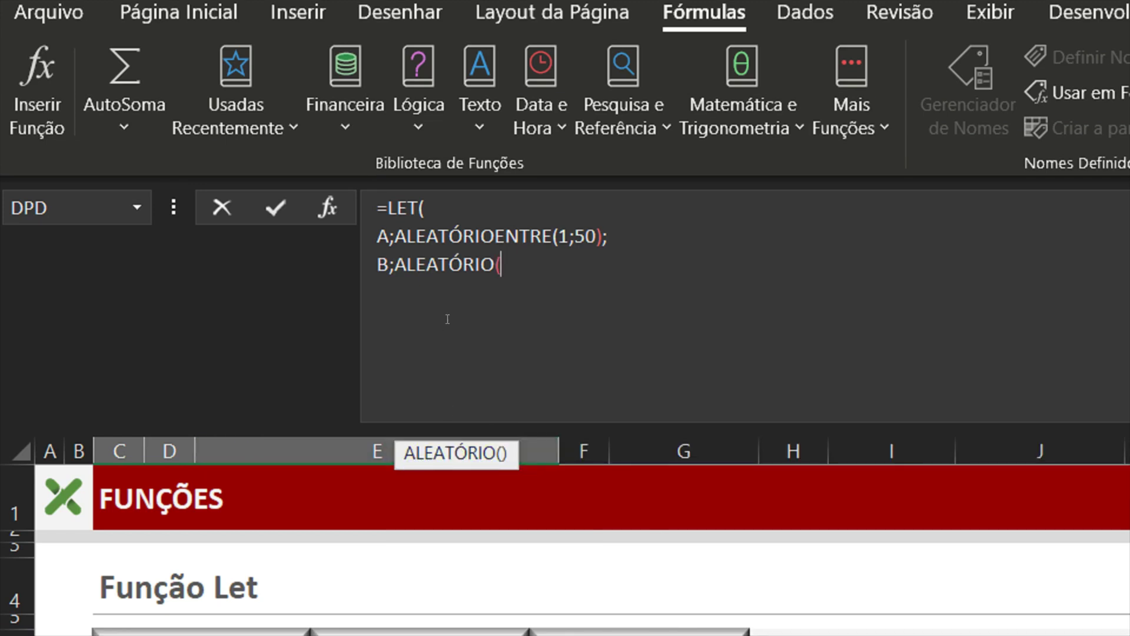
pyautogui.write(')')
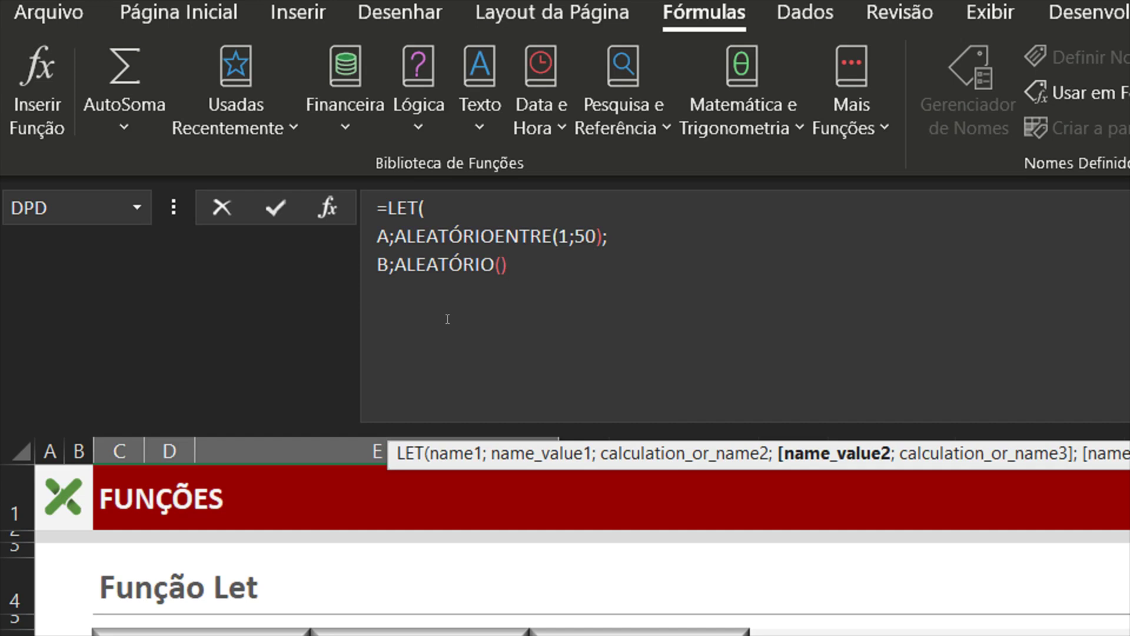
pyautogui.write(';')
# Step: Add the calculation A+B on a new line, close the parenthesis and commit the LET formula in C16
pyautogui.hotkey('alt', 'Return')
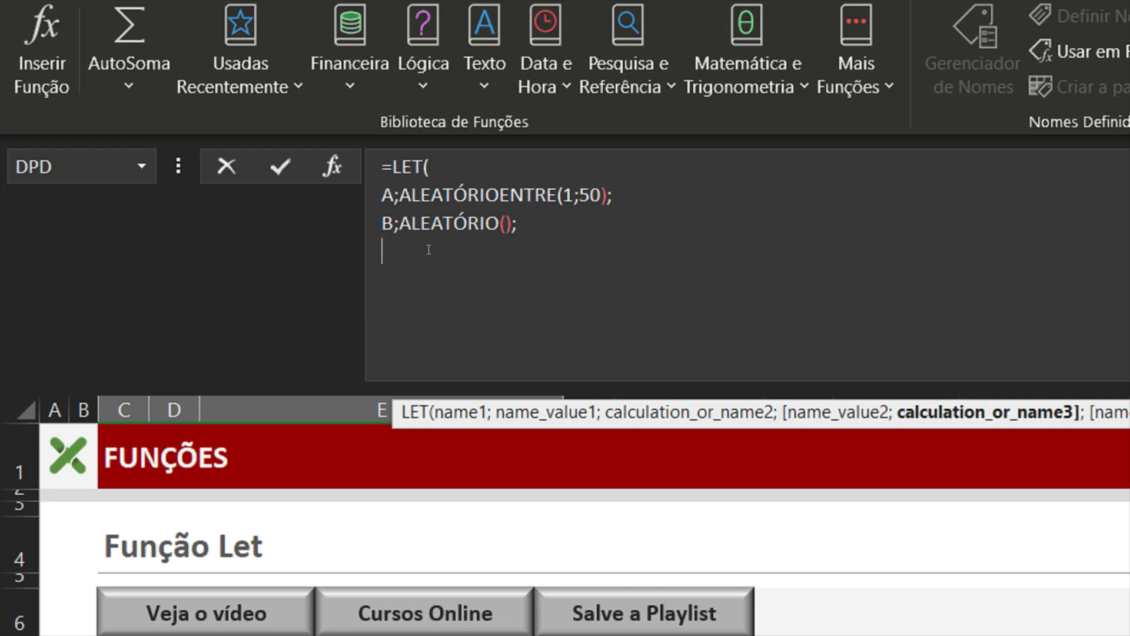
pyautogui.write('A+B)')
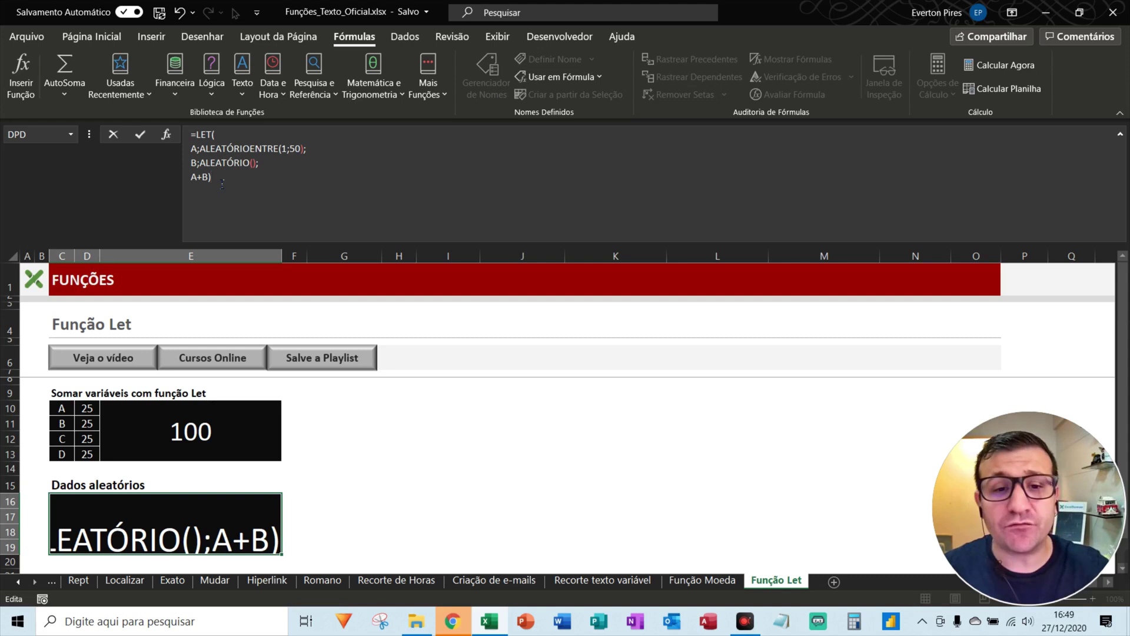
pyautogui.press('Return')
pyautogui.scroll(-1, 165, 432)
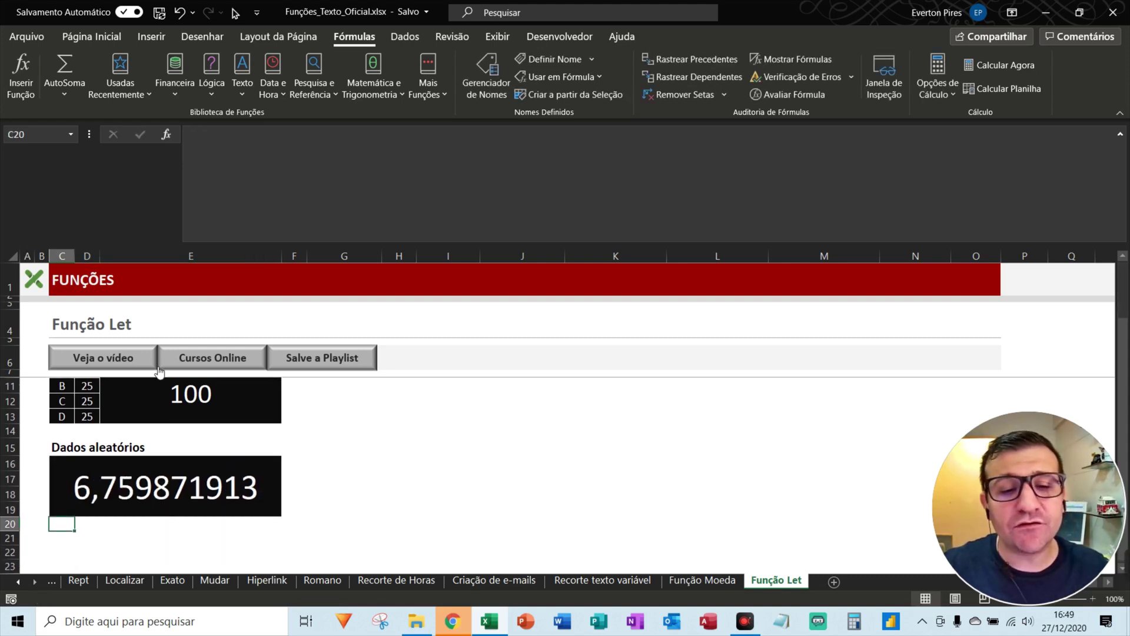
pyautogui.scroll(1, 165, 432)
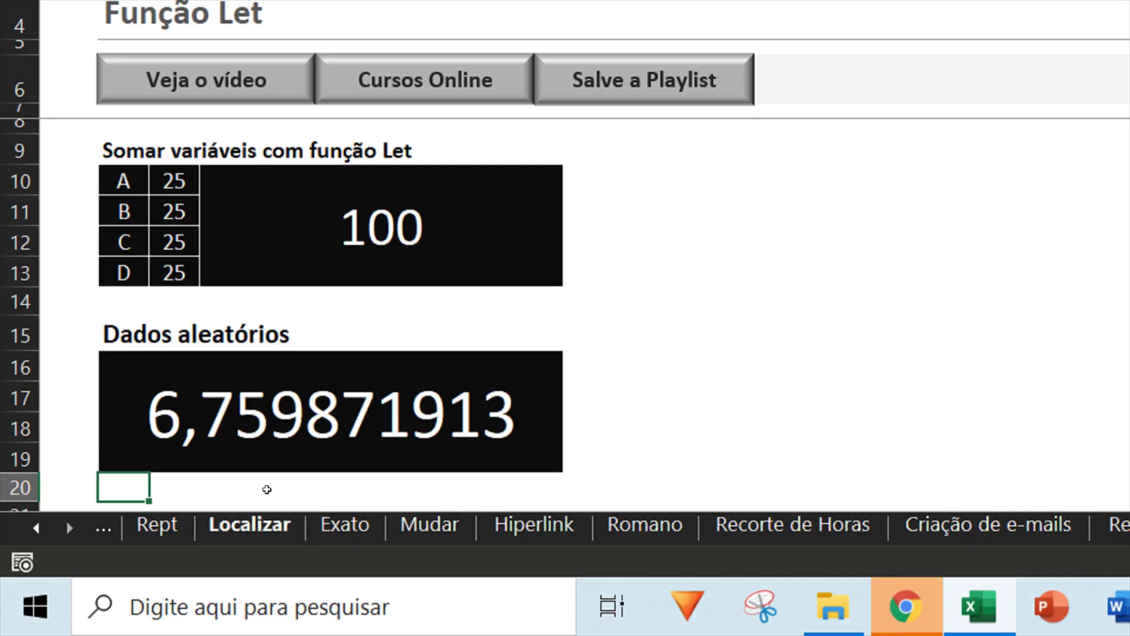
# Step: Select an empty cell beside the Dados aleatórios block and recalculate the sheet repeatedly to watch the random result
pyautogui.click(295, 516)
pyautogui.press('F9')
pyautogui.press('F9')
pyautogui.press('F9')
pyautogui.press('F9')
pyautogui.press('F9')
pyautogui.press('F9')
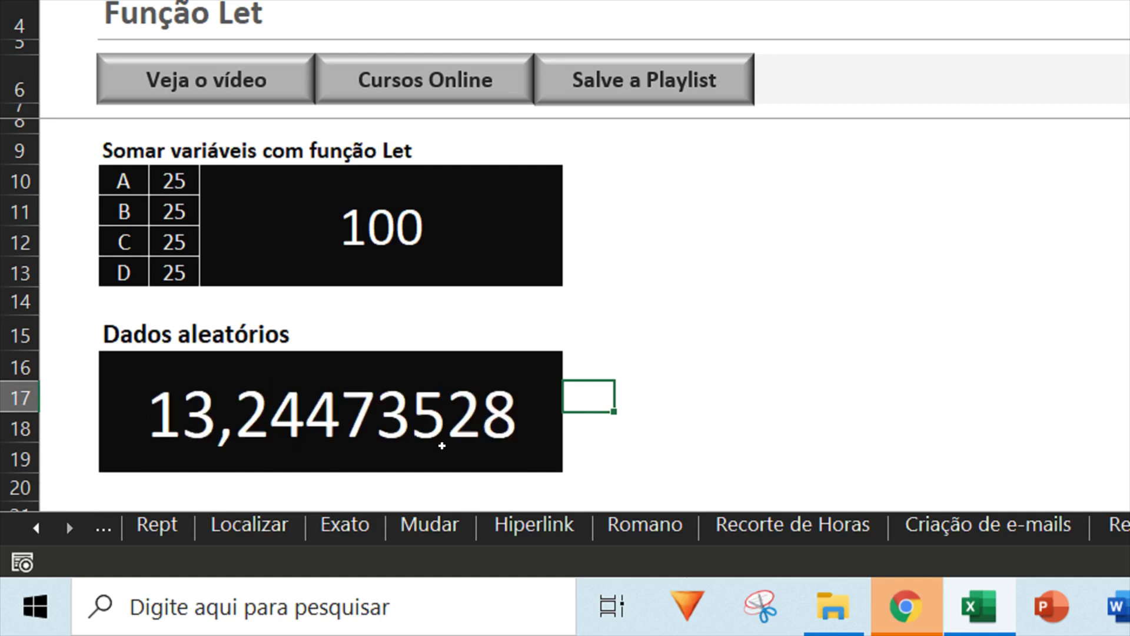
pyautogui.press('F9')
pyautogui.press('F9')
pyautogui.press('F9')
pyautogui.press('F9')
pyautogui.press('F9')
pyautogui.press('F9')
pyautogui.press('F9')
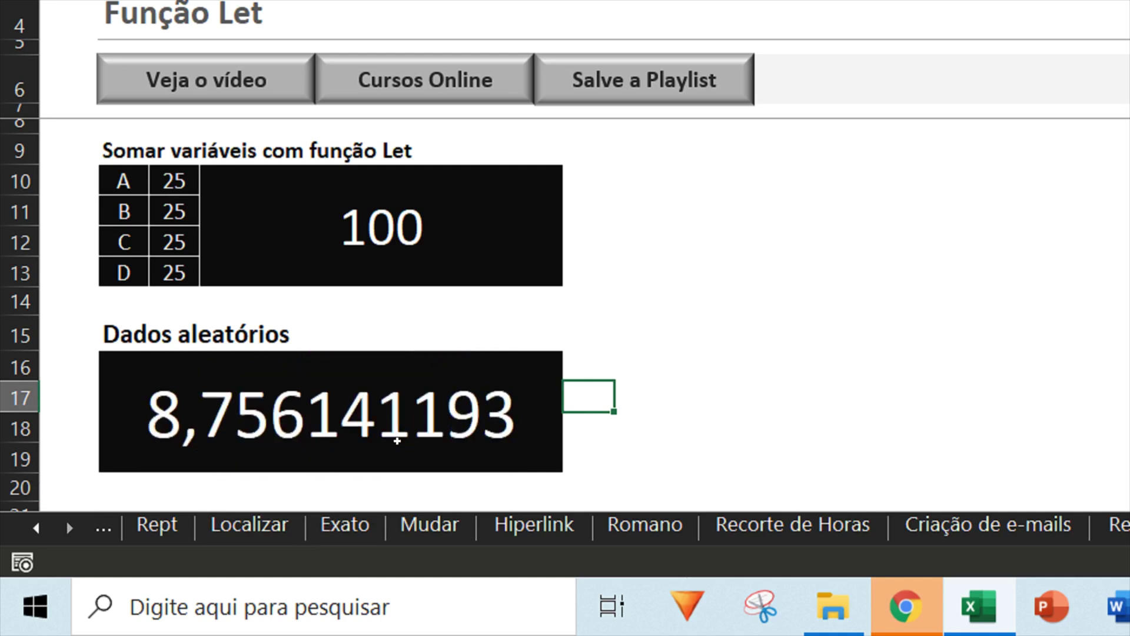
pyautogui.press('F9')
pyautogui.press('F9')
pyautogui.press('F9')
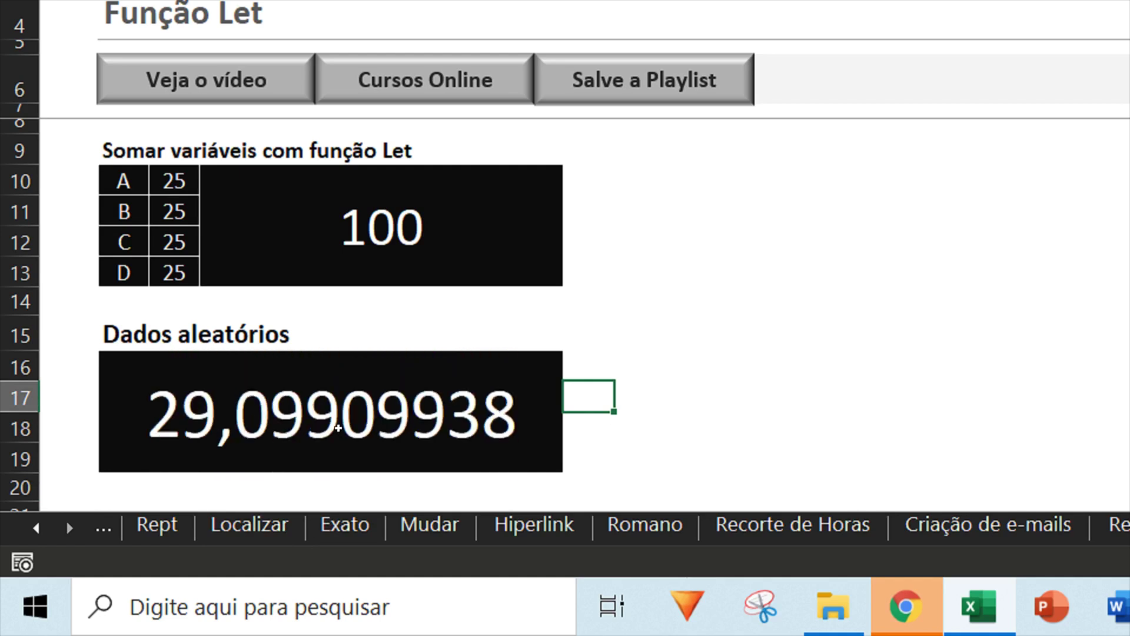
# Step: Review the LET formula in C16 and recalculate the sheet several times with I12 and with C16 selected
pyautogui.click(344, 415)
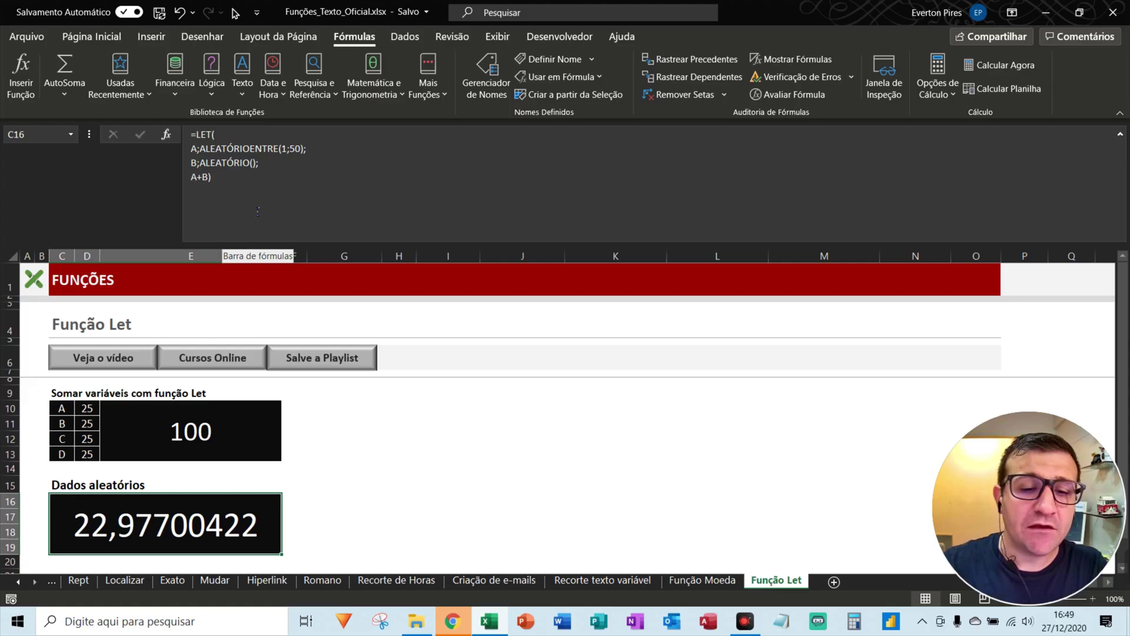
pyautogui.click(478, 438)
pyautogui.press('F9')
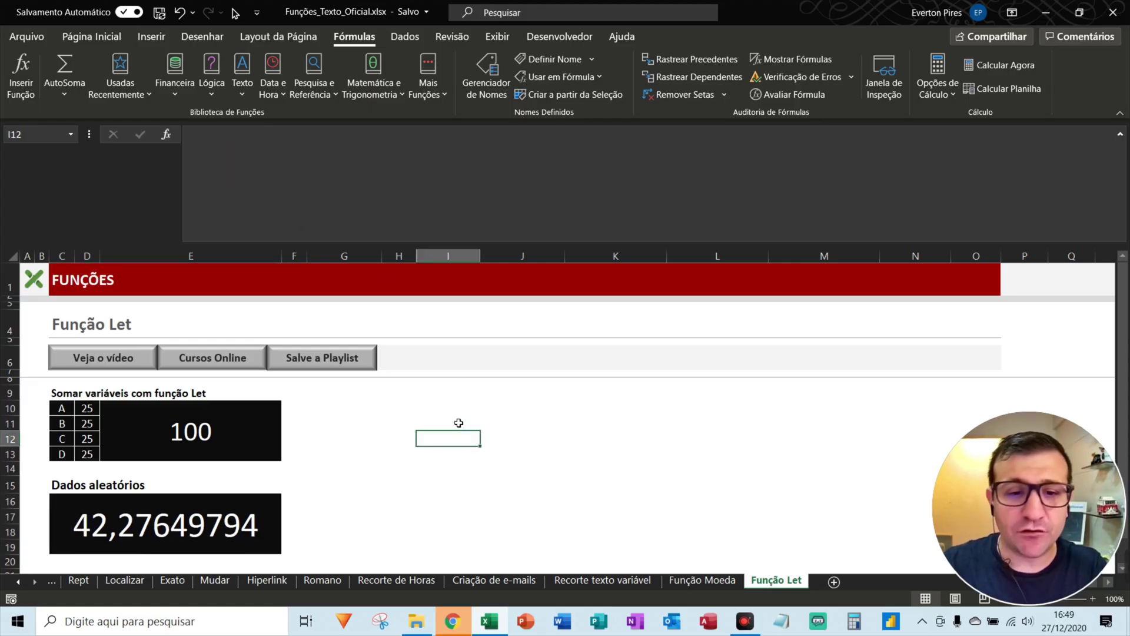
pyautogui.press('F9')
pyautogui.press('F9')
pyautogui.click(241, 522)
pyautogui.press('F9')
pyautogui.press('F9')
pyautogui.press('F9')
pyautogui.press('F9')
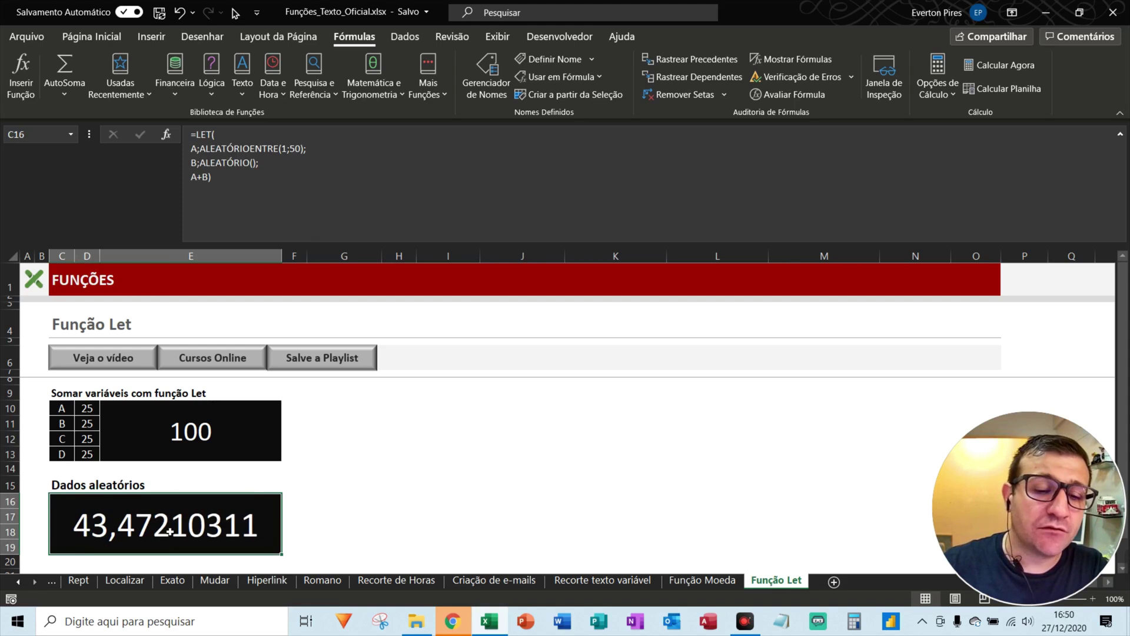
pyautogui.press('F9')
pyautogui.press('F9')
pyautogui.press('F9')
pyautogui.press('F9')
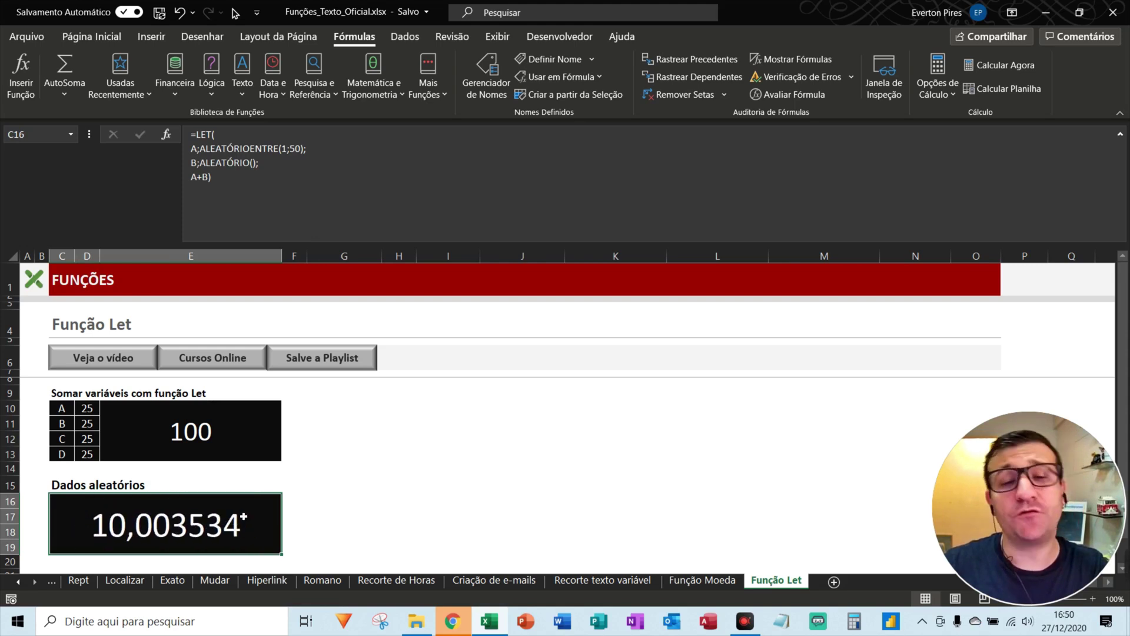
pyautogui.press('F9')
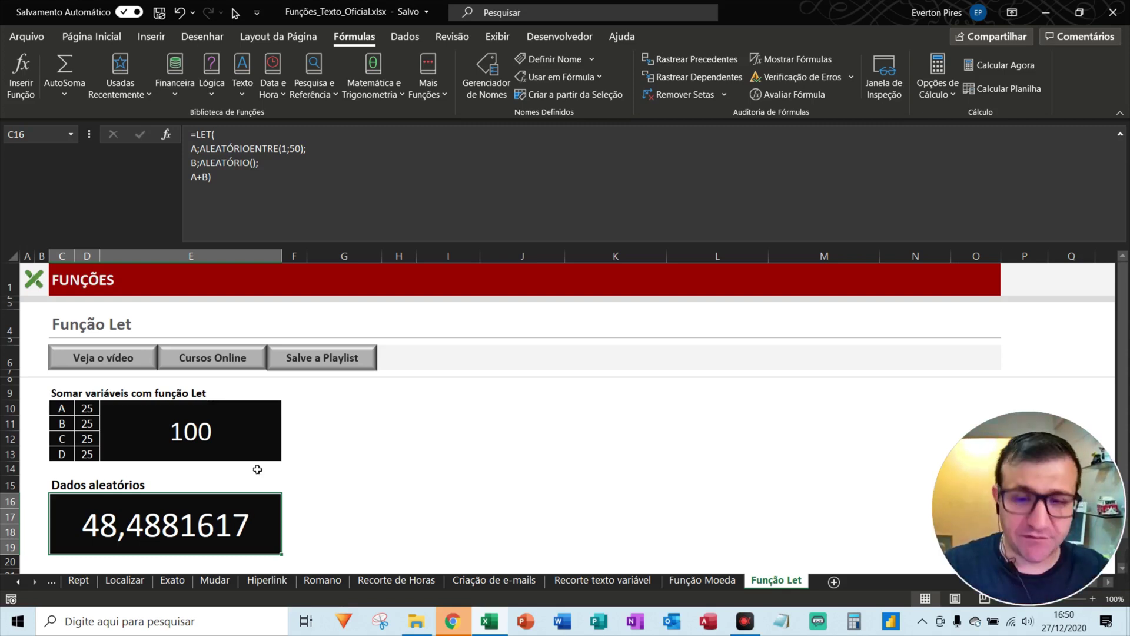
# Step: Reduce the displayed decimals of the random result in C16 to two places
pyautogui.click(107, 39)
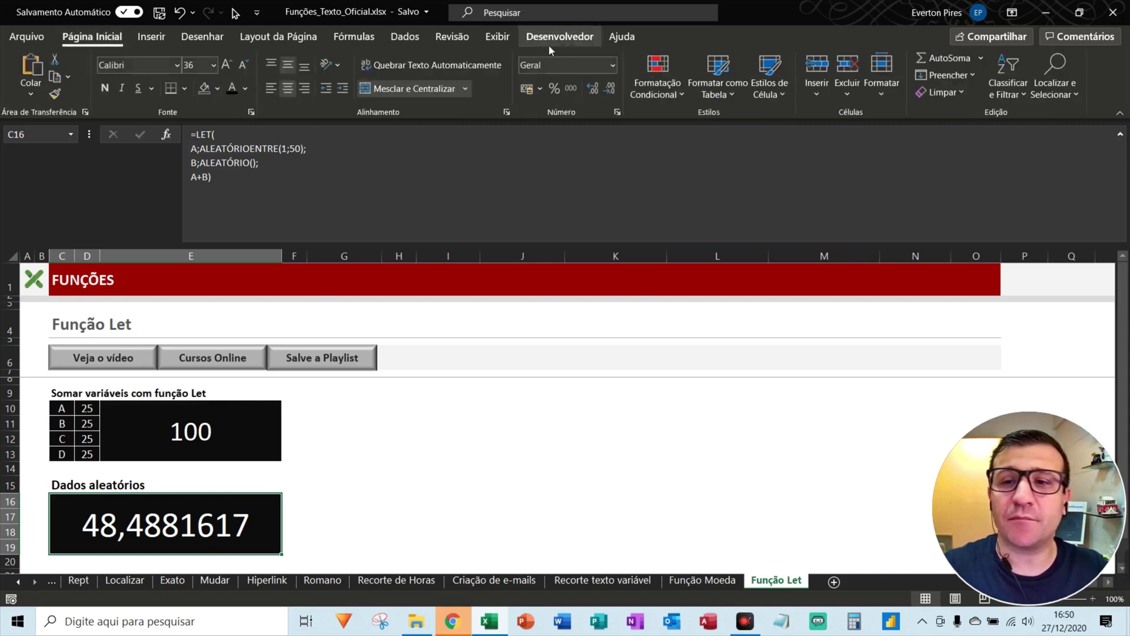
pyautogui.click(612, 89)
pyautogui.click(612, 90)
pyautogui.click(612, 90)
pyautogui.click(612, 89)
pyautogui.click(612, 90)
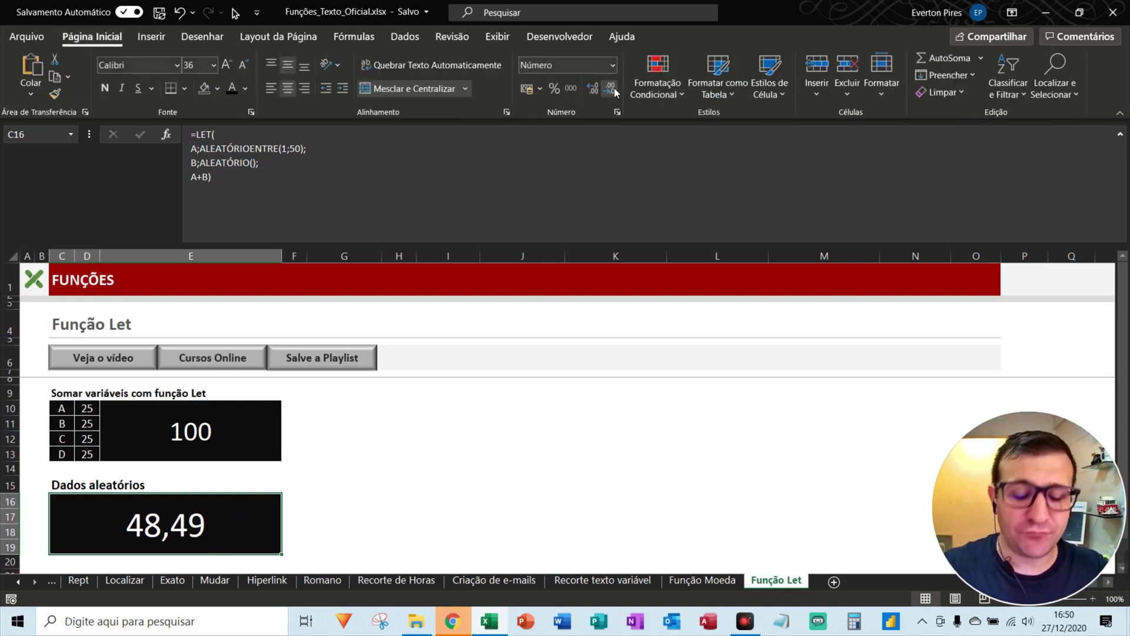
# Step: Recalculate the sheet repeatedly to check the random result in its two-decimal format
pyautogui.press('F9')
pyautogui.press('F9')
pyautogui.press('F9')
pyautogui.press('F9')
pyautogui.press('F9')
pyautogui.press('F9')
pyautogui.press('F9')
pyautogui.press('F9')
pyautogui.press('F9')
pyautogui.press('F9')
pyautogui.press('F9')
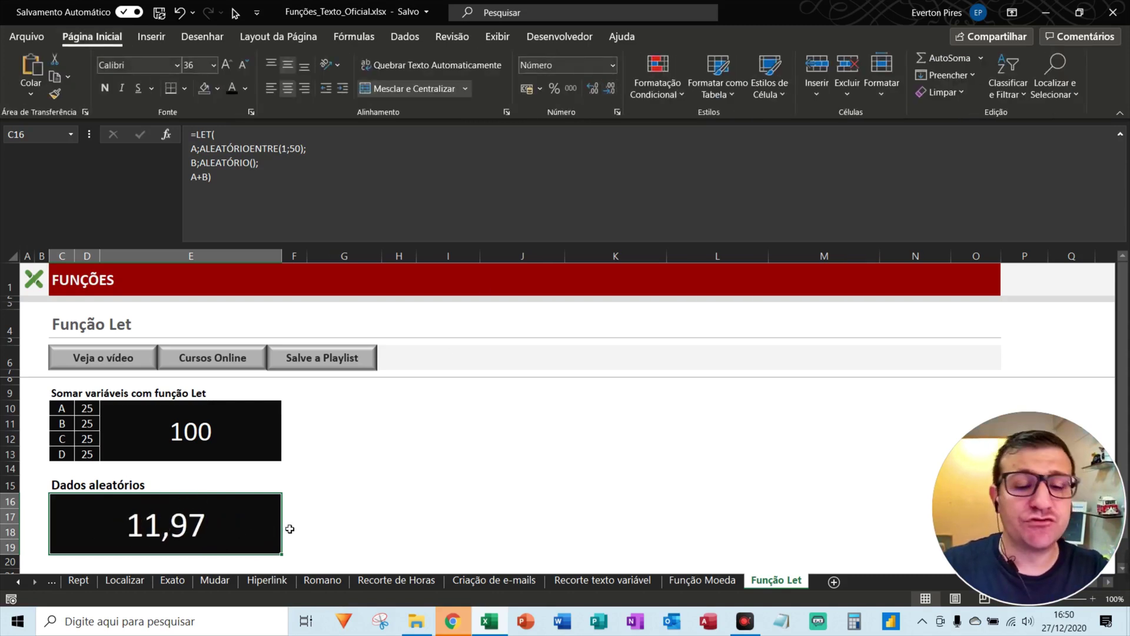
pyautogui.press('F9')
pyautogui.press('F9')
pyautogui.press('F9')
pyautogui.press('F9')
pyautogui.press('F9')
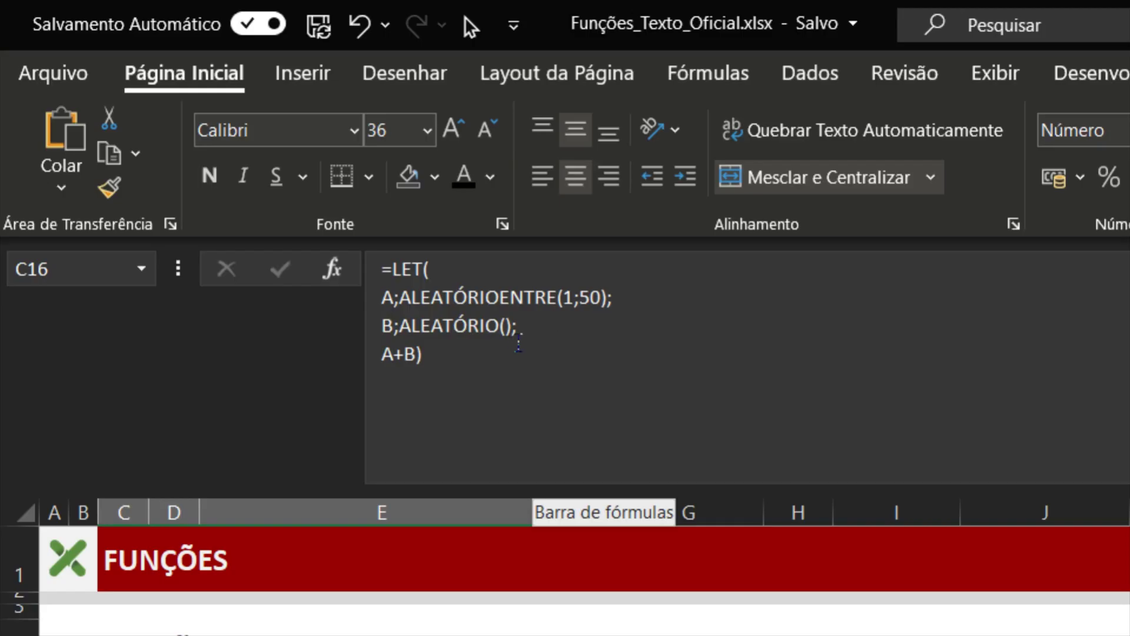
# Step: Frame the A line, the B line and the A+B calculation of C16's formula with red annotation rectangles, and clear the annotations
pyautogui.hotkey('ctrl', '2')
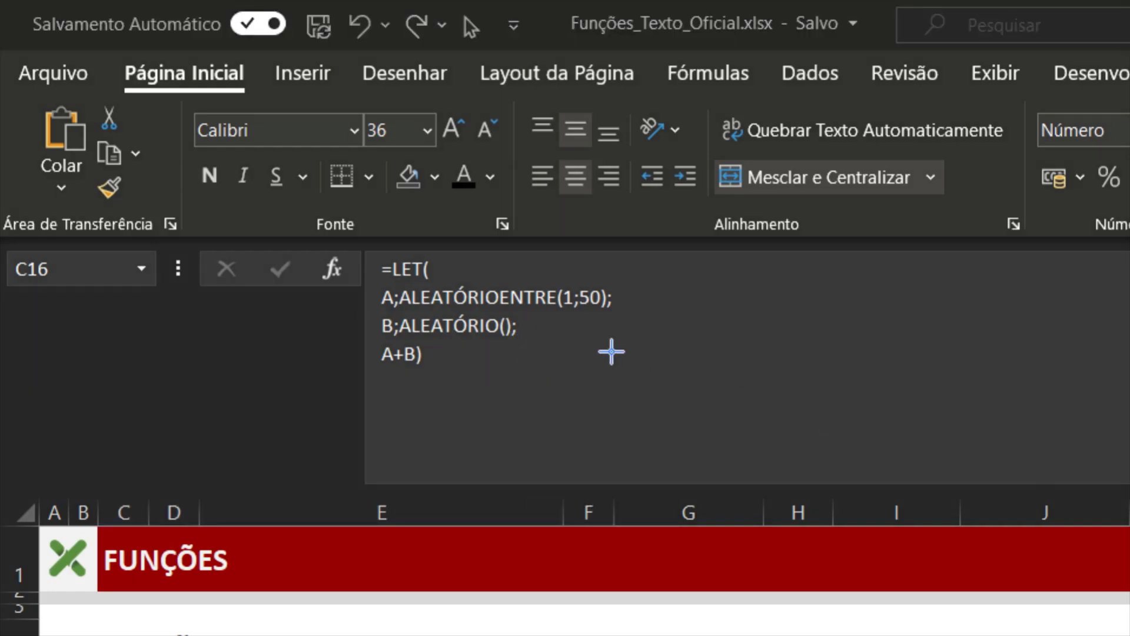
pyautogui.moveTo(360, 276)
pyautogui.mouseDown()
pyautogui.moveTo(546, 322)
pyautogui.moveTo(683, 324)
pyautogui.mouseUp()
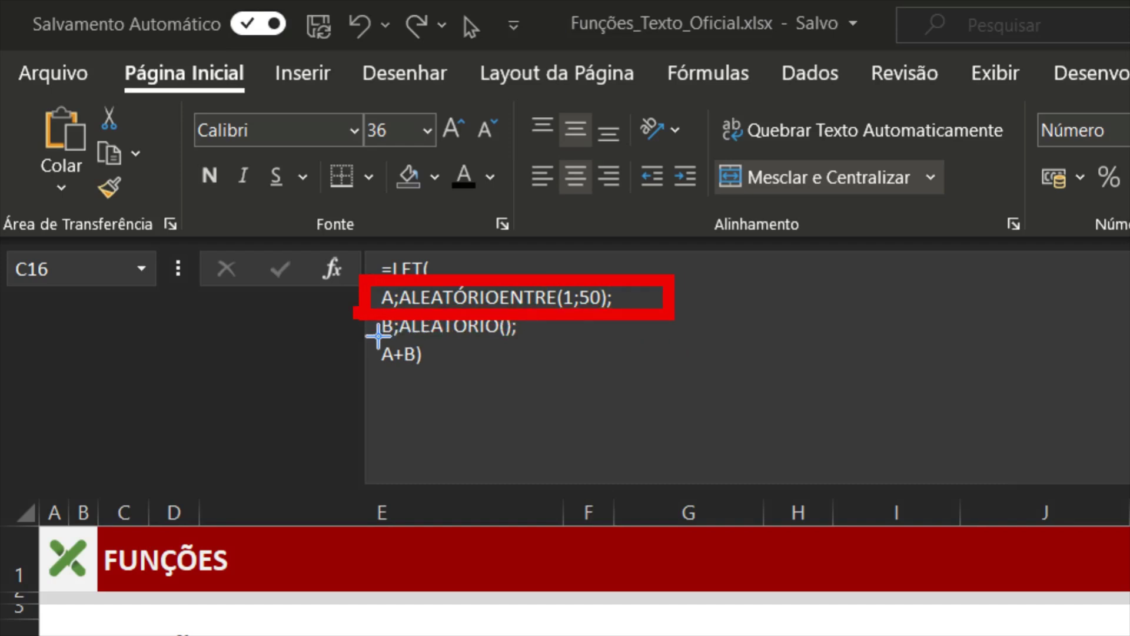
pyautogui.moveTo(355, 307)
pyautogui.mouseDown()
pyautogui.moveTo(608, 361)
pyautogui.moveTo(670, 355)
pyautogui.mouseUp()
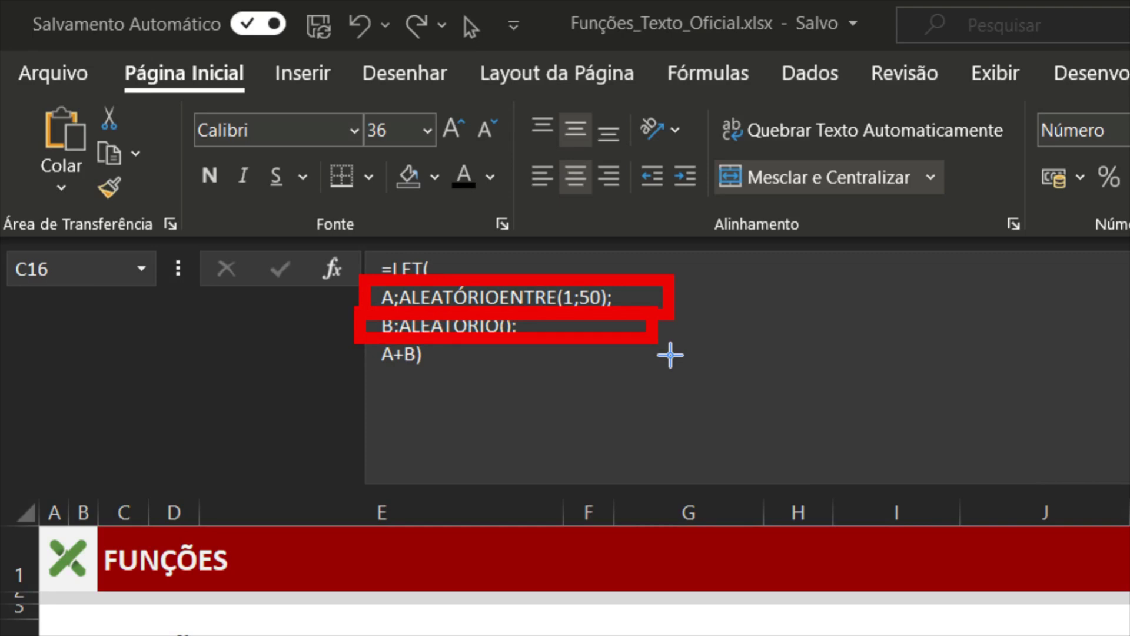
pyautogui.moveTo(353, 346)
pyautogui.mouseDown()
pyautogui.moveTo(394, 386)
pyautogui.moveTo(483, 396)
pyautogui.mouseUp()
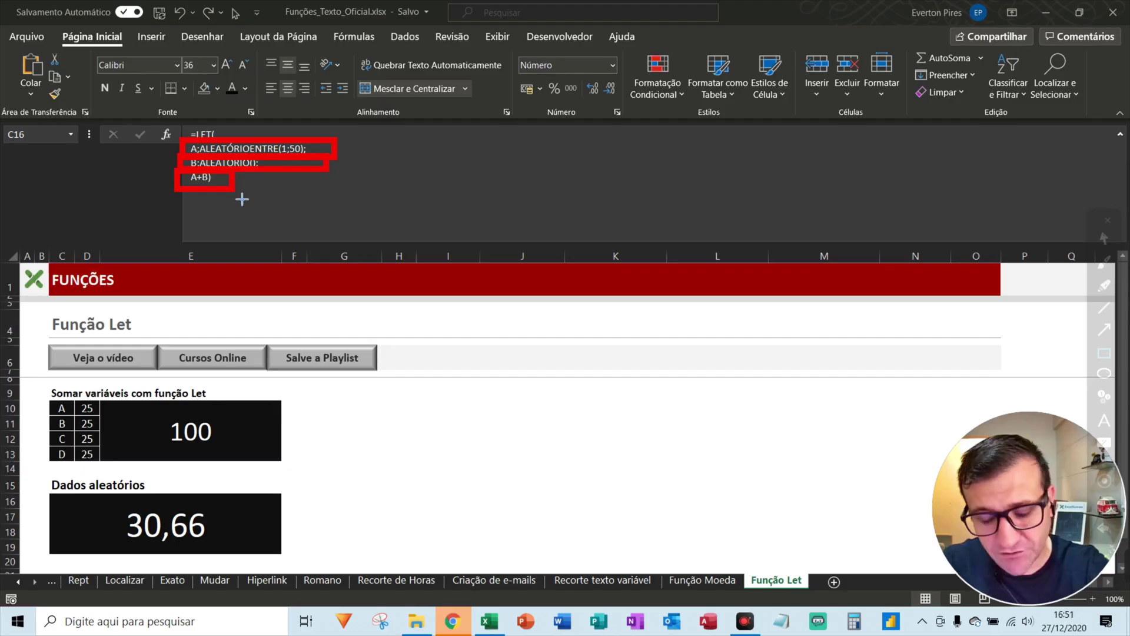
pyautogui.press('Escape')
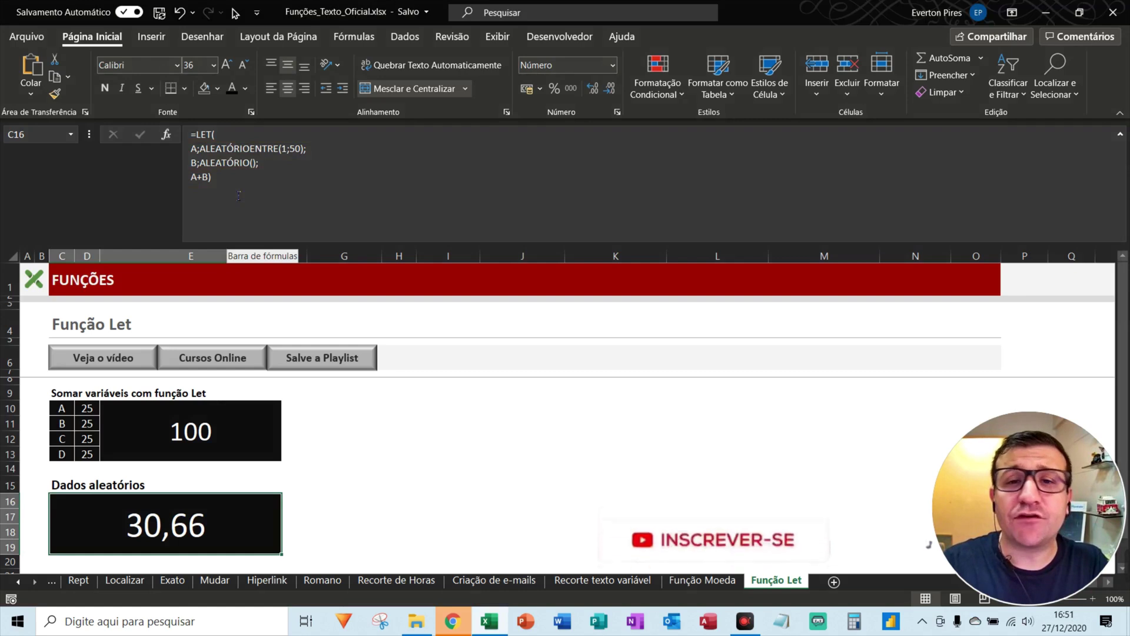